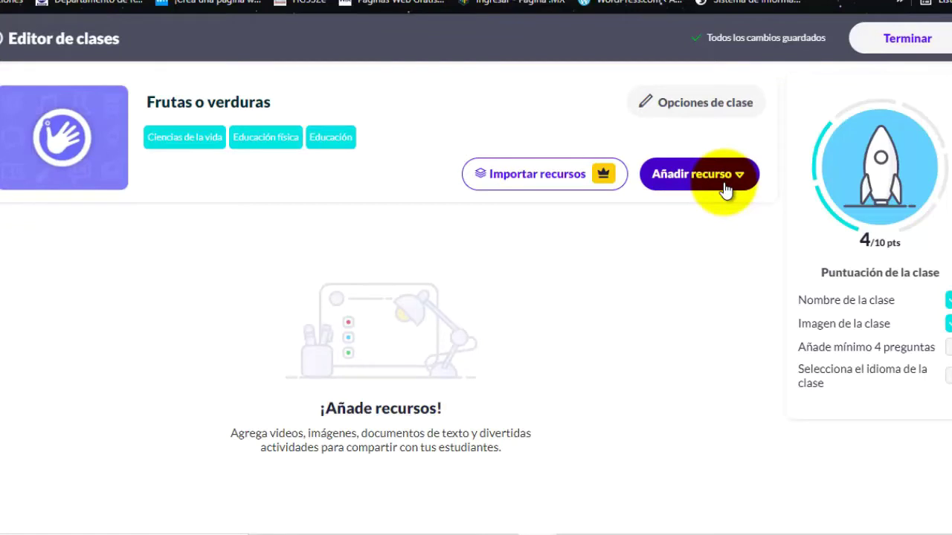
- Add a Falso o verdadero question to the class with the statement "¿Es fruta?"
click(725, 191)
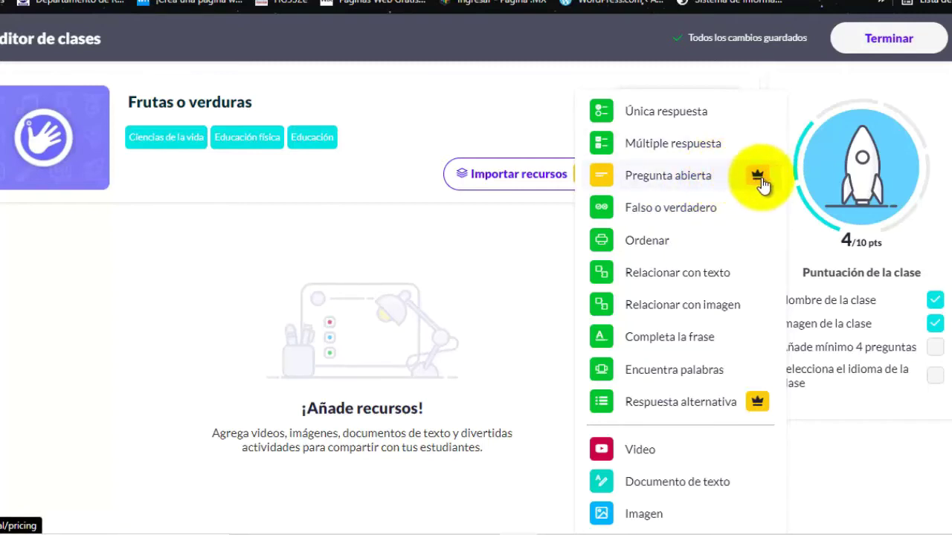
click(722, 179)
click(721, 178)
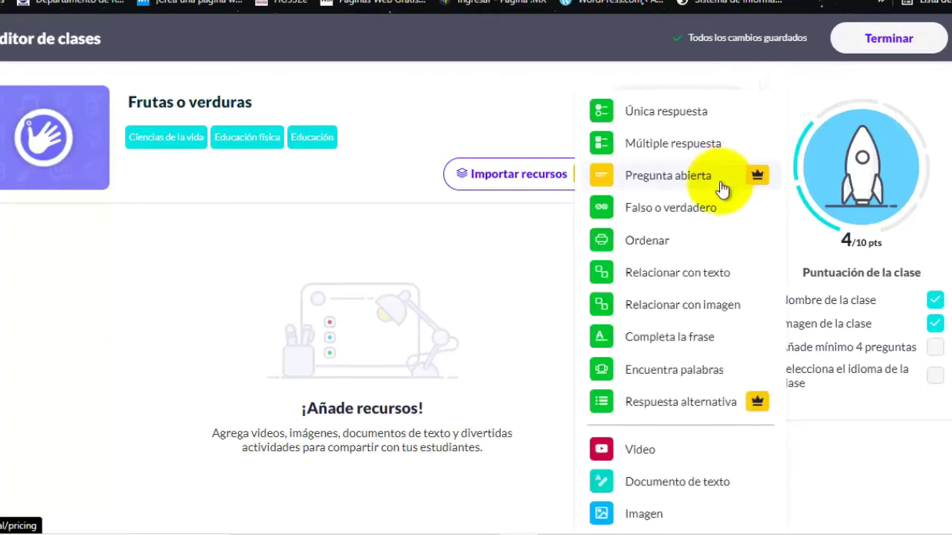
click(657, 212)
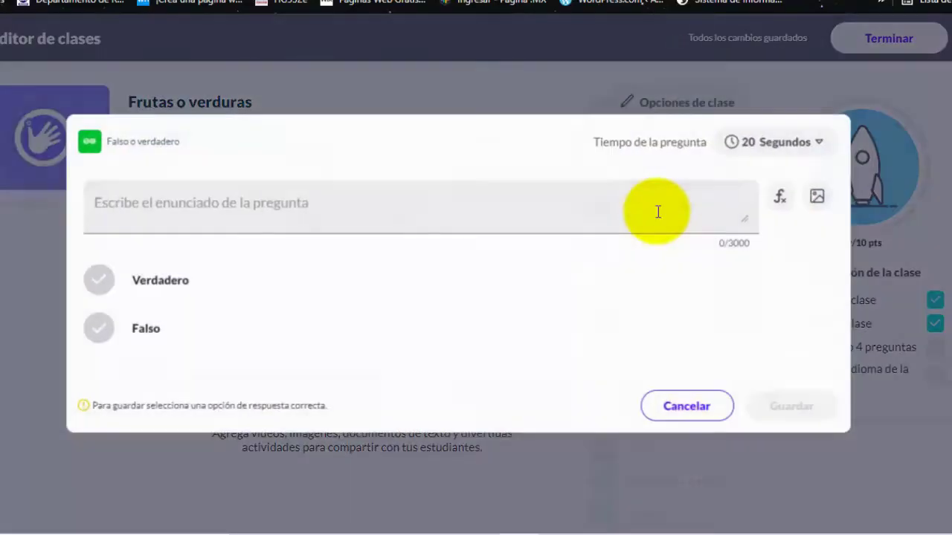
click(121, 219)
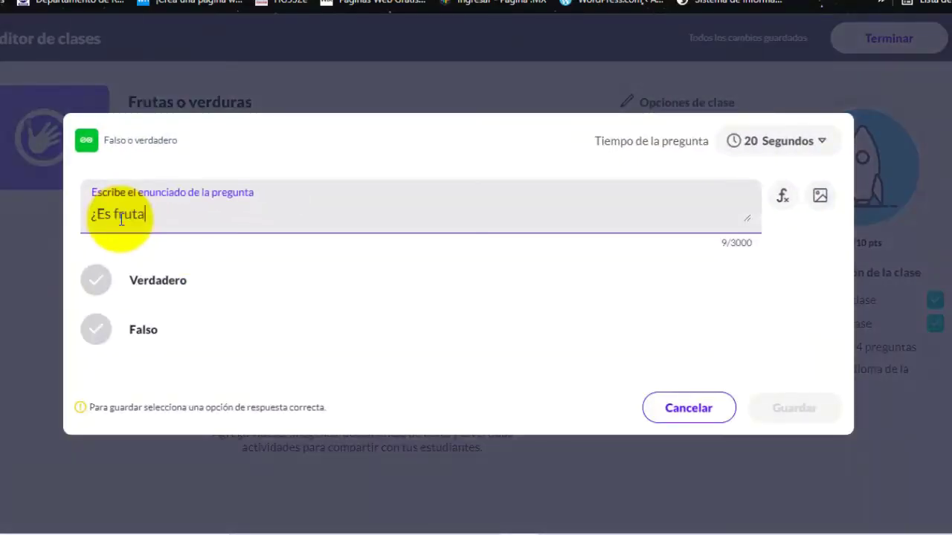
text(¿Es fruta?)
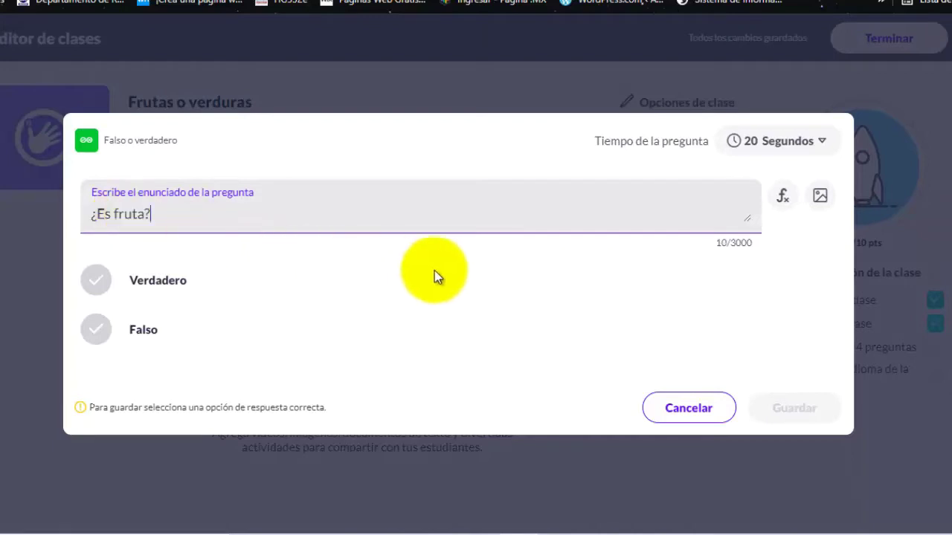
- Illustrate the question with the berenjena image and save it with Falso as the correct answer
click(819, 196)
click(474, 141)
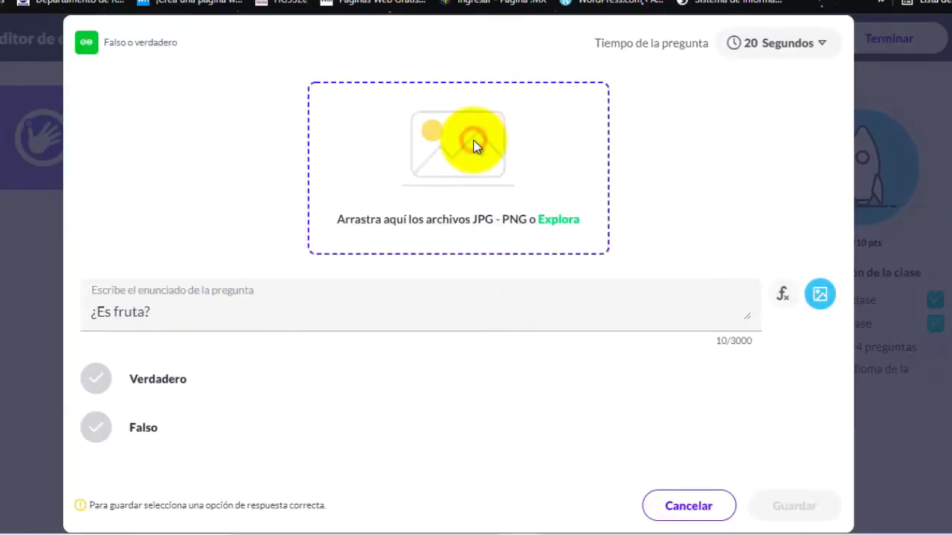
click(402, 86)
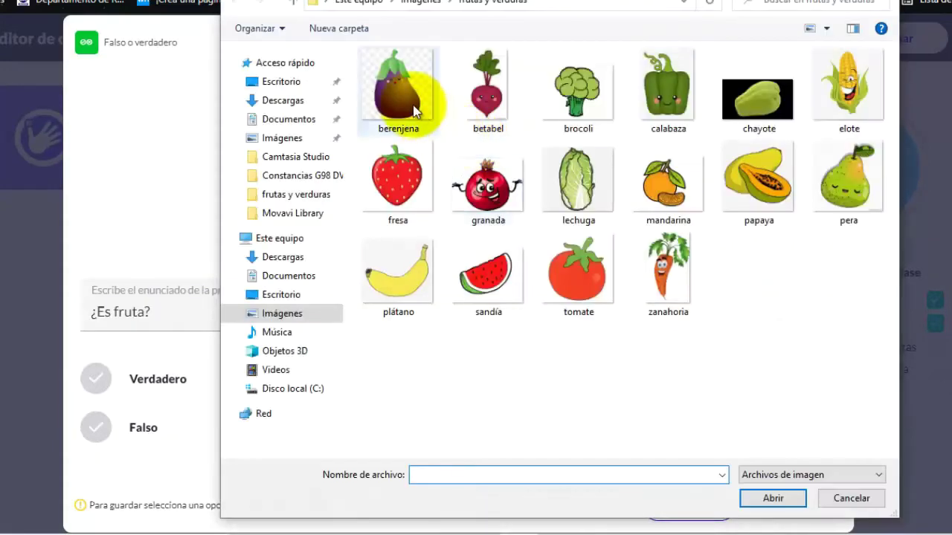
click(776, 498)
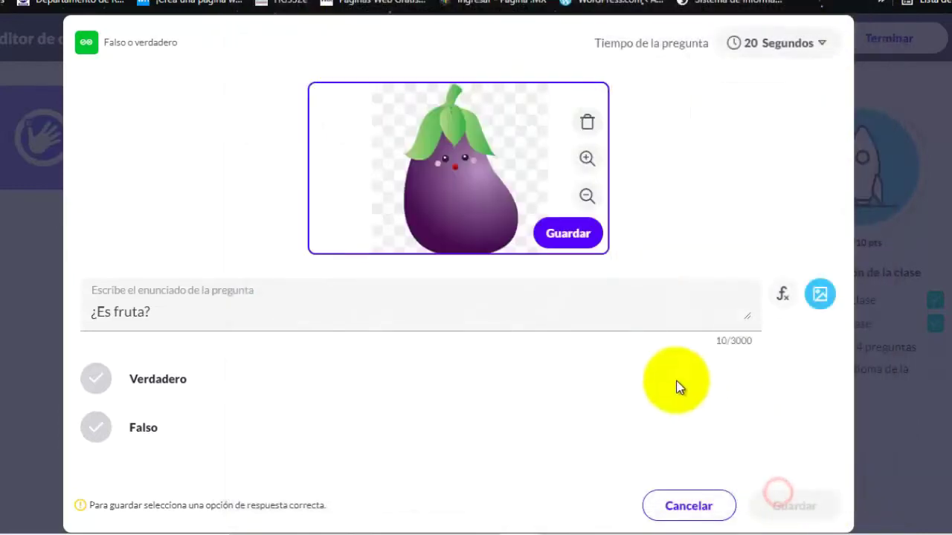
click(581, 236)
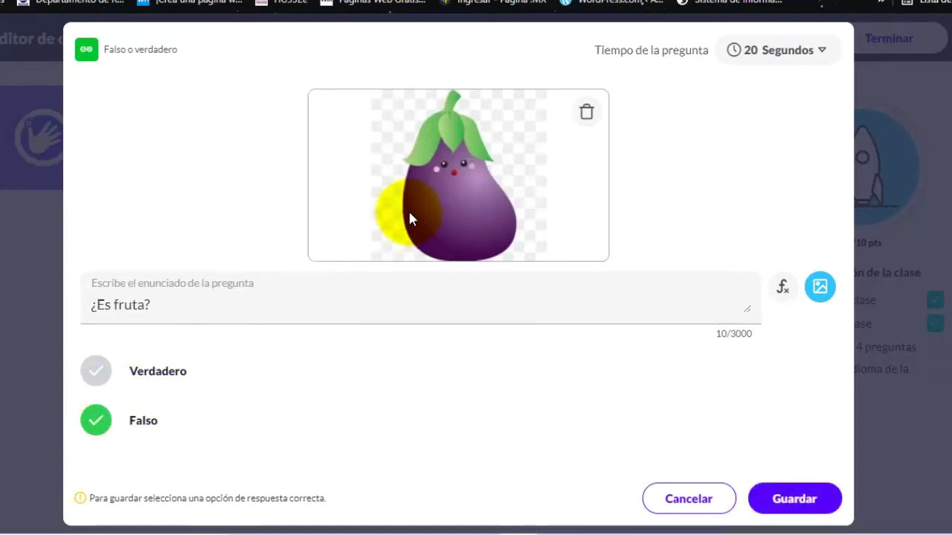
click(808, 498)
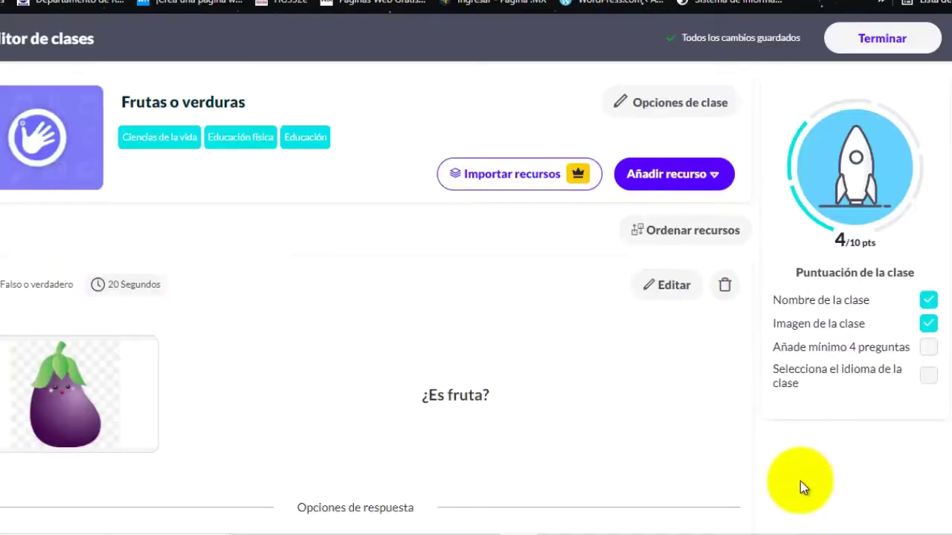
- Add another Falso o verdadero question with the statement "¿Es verdura?"
scroll(688, 369, down, 1)
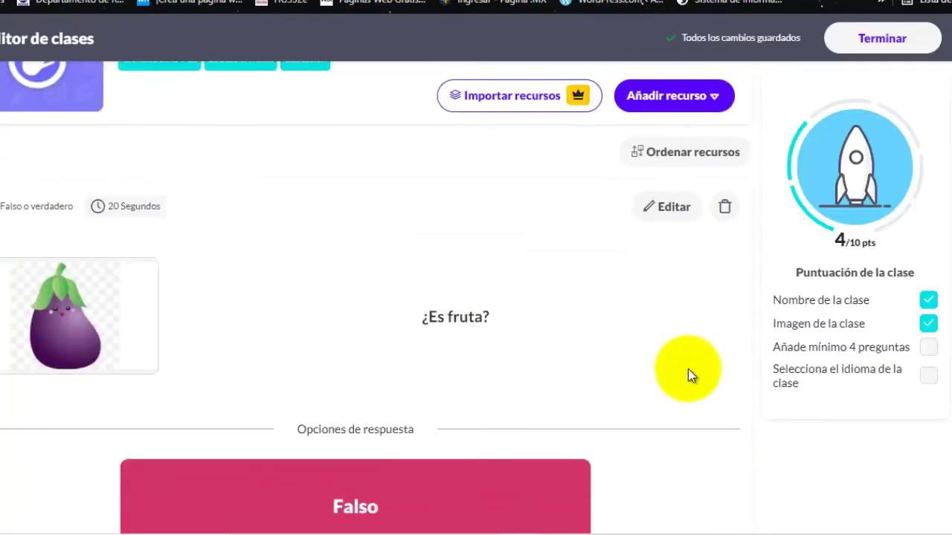
scroll(687, 369, down, 2)
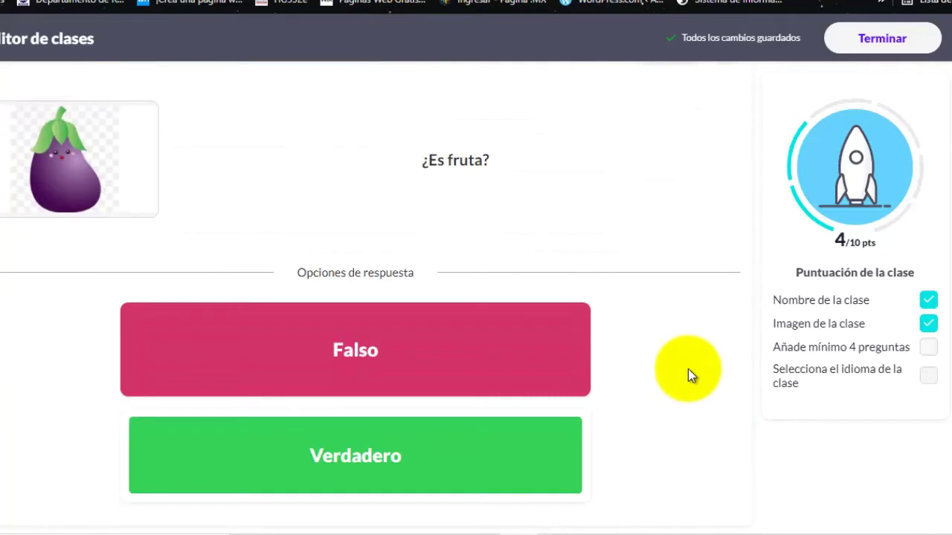
scroll(688, 369, up, 2)
scroll(688, 368, up, 1)
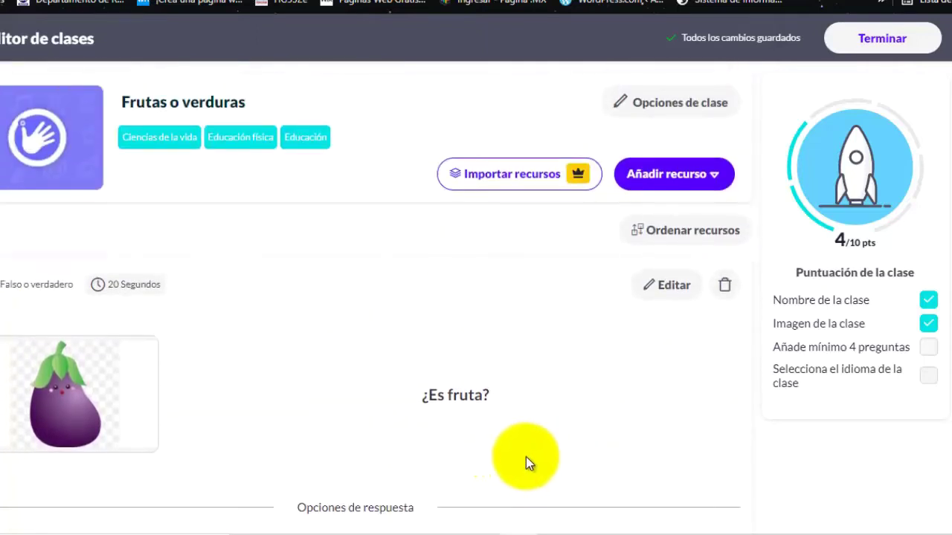
click(674, 174)
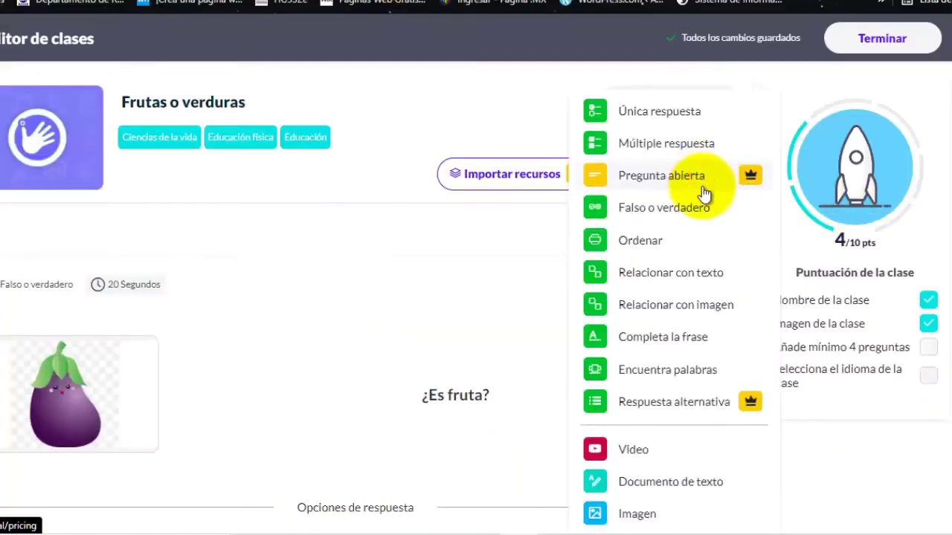
click(664, 208)
text(Es)
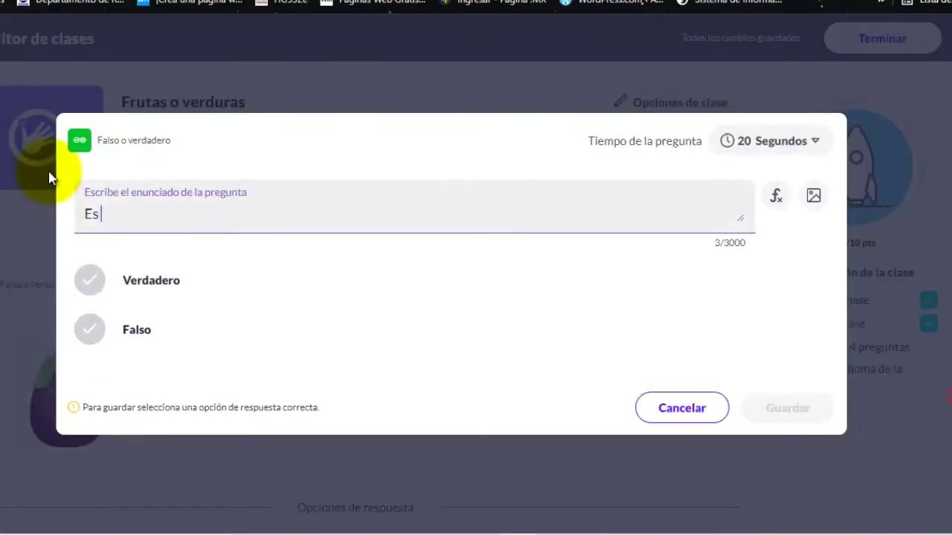
text( verdura?)
click(84, 214)
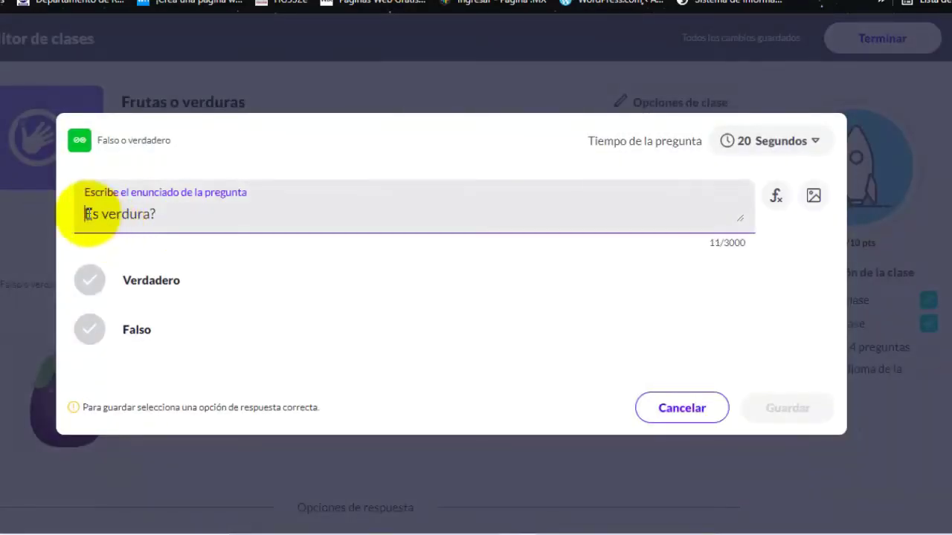
text(¿)
- Illustrate the question with the elote image and save it with Verdadero as the correct answer
click(813, 194)
click(579, 215)
double_click(854, 140)
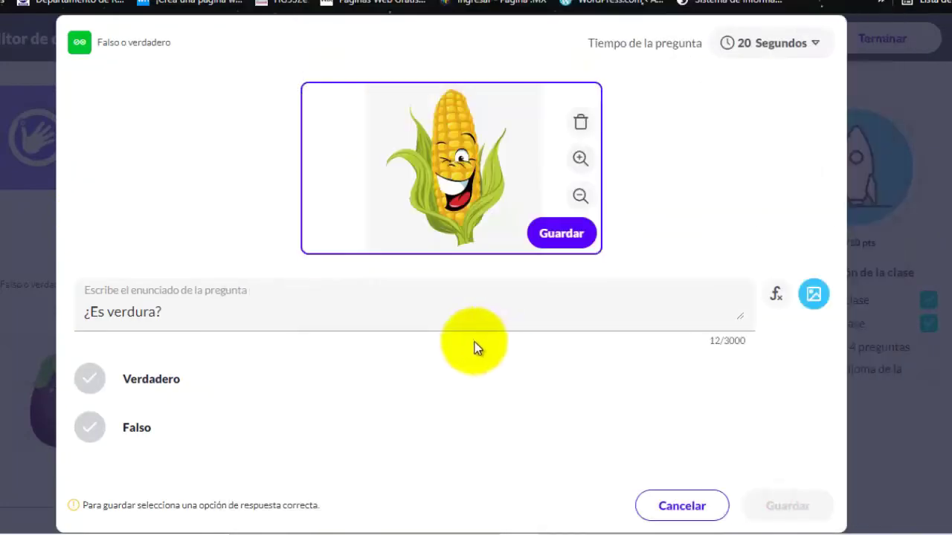
click(90, 370)
click(560, 229)
click(788, 499)
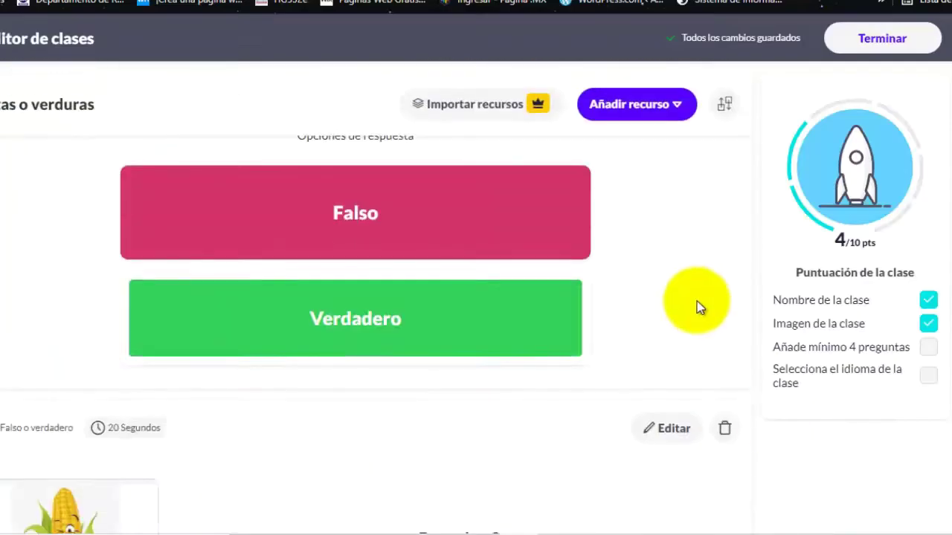
- Create a third Falso o verdadero question with the statement "¿Es fruta?"
scroll(697, 303, up, 4)
click(722, 111)
click(665, 209)
click(122, 216)
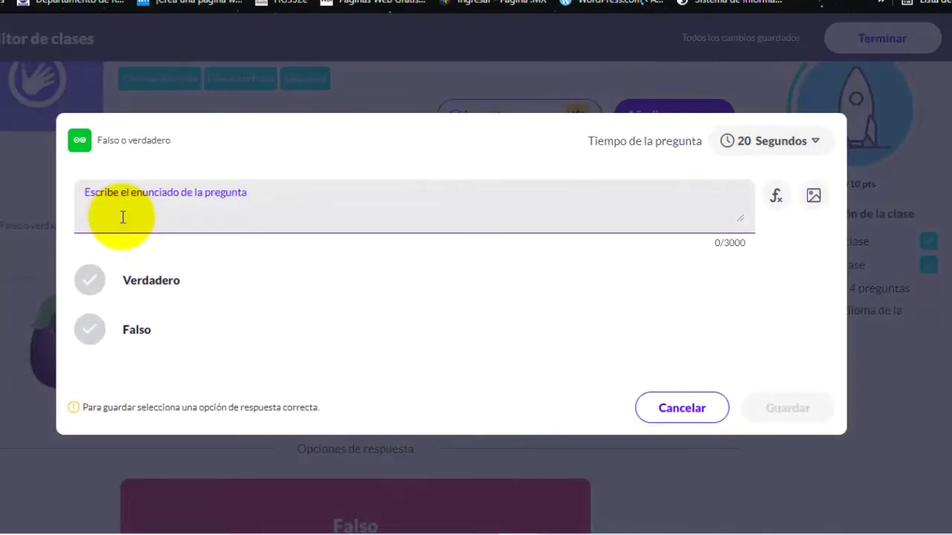
- Illustrate the question with the fresa image and save it with Verdadero as the correct answer
click(812, 195)
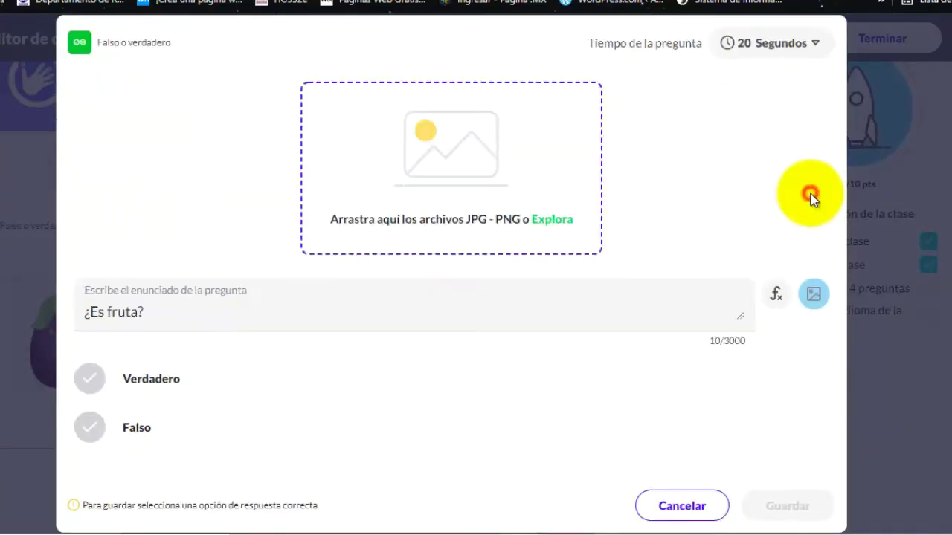
click(565, 216)
click(397, 190)
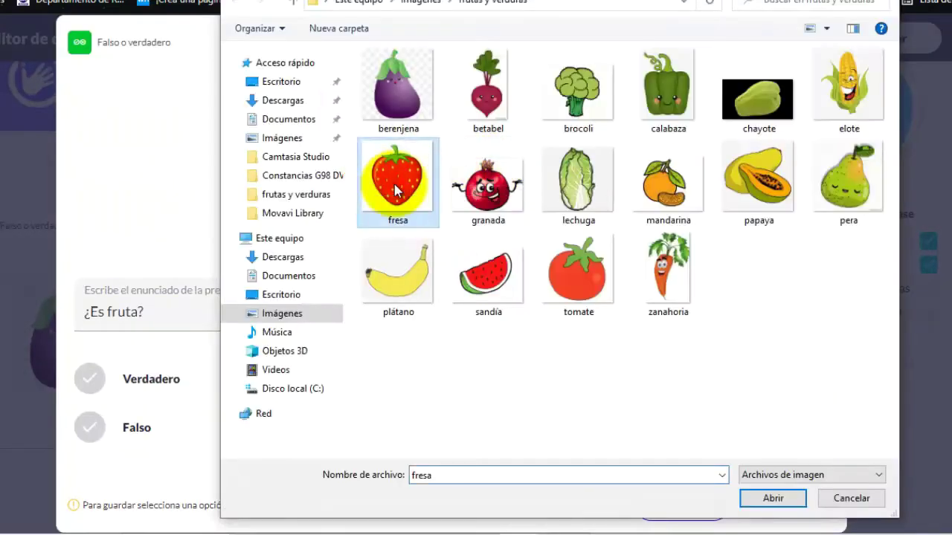
click(773, 499)
click(562, 233)
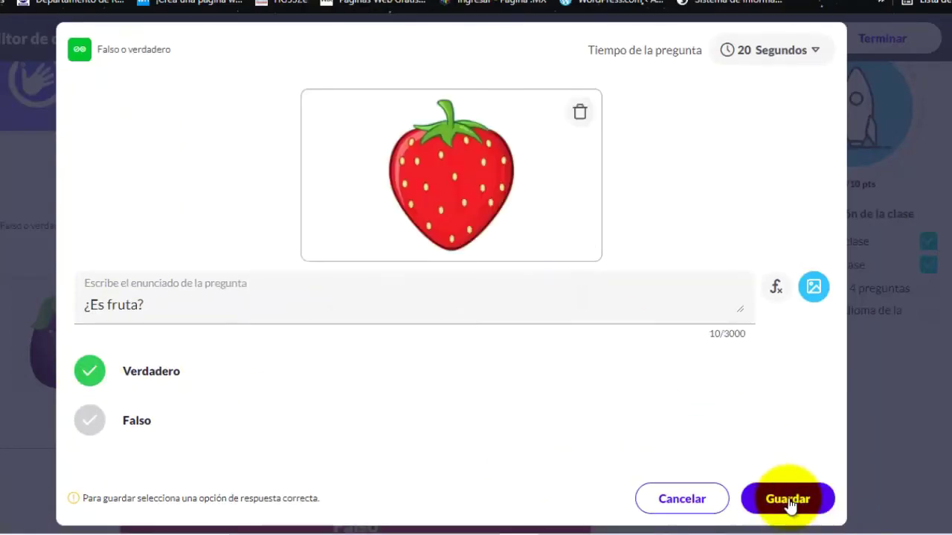
click(788, 505)
- Create a fourth Falso o verdadero question with the statement "¿Es fruta?"
click(676, 111)
click(665, 208)
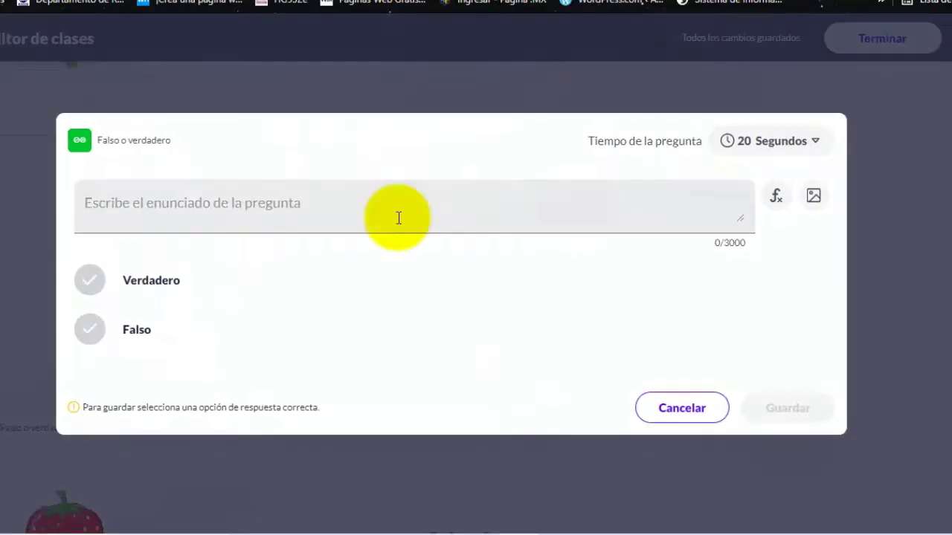
click(187, 223)
text(¿Es frut)
- Illustrate the question with the betabel image and save it with Falso as the correct answer
click(814, 195)
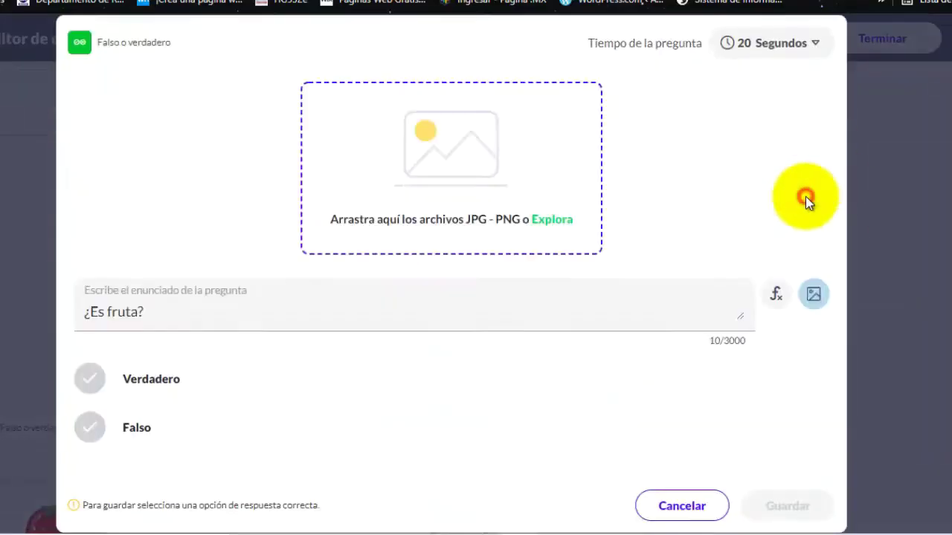
click(485, 83)
click(771, 501)
click(137, 428)
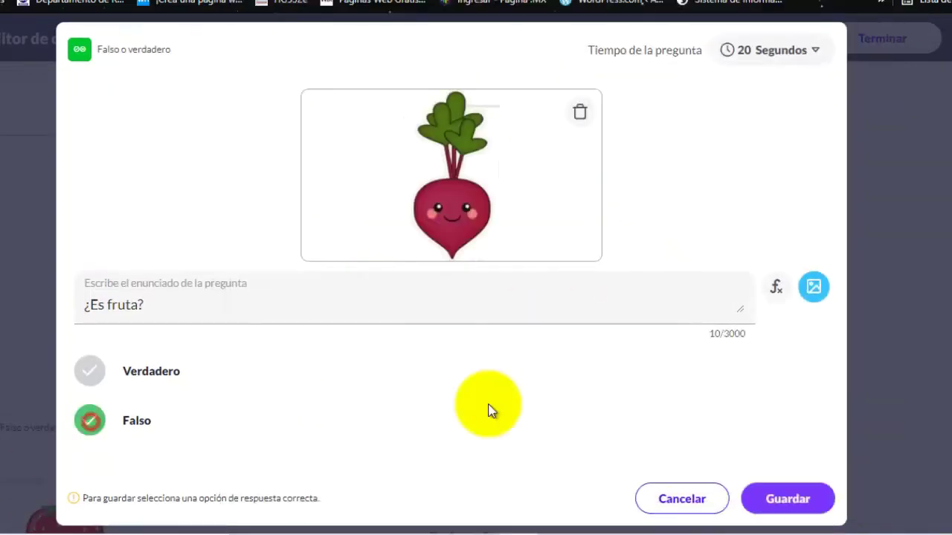
click(787, 506)
- Create a fifth Falso o verdadero question with the statement "¿Es verdura?"
click(676, 110)
click(665, 208)
click(170, 218)
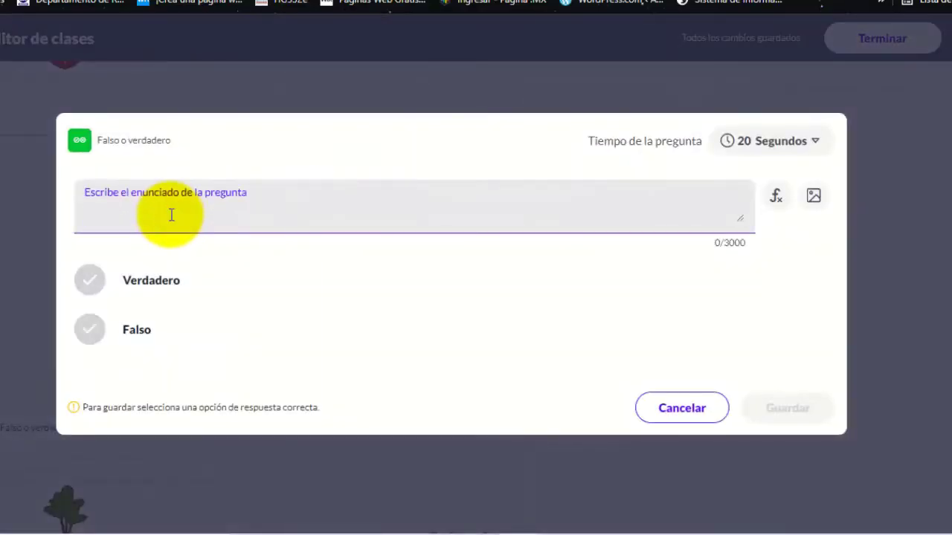
- Illustrate the question with the brocoli image and save it with Verdadero as the correct answer
click(814, 196)
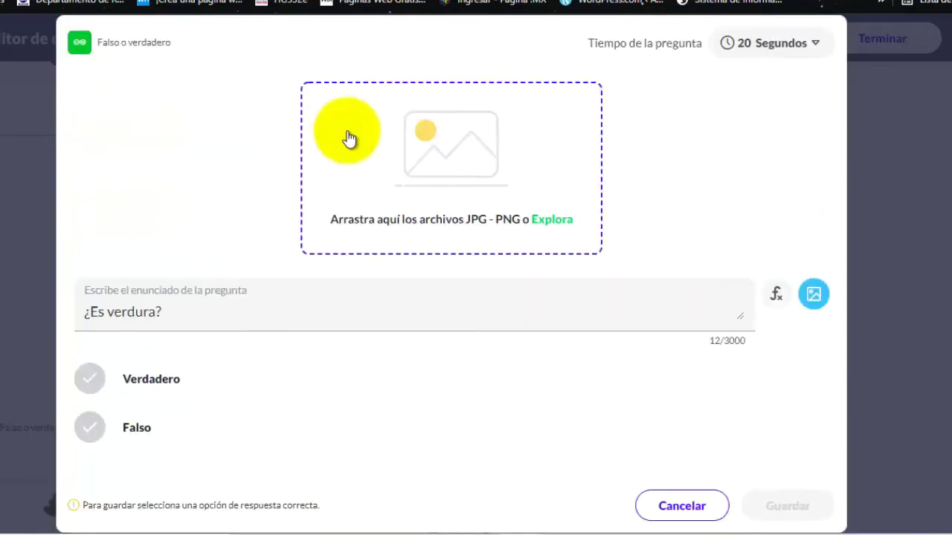
click(334, 131)
click(575, 89)
click(773, 499)
click(561, 234)
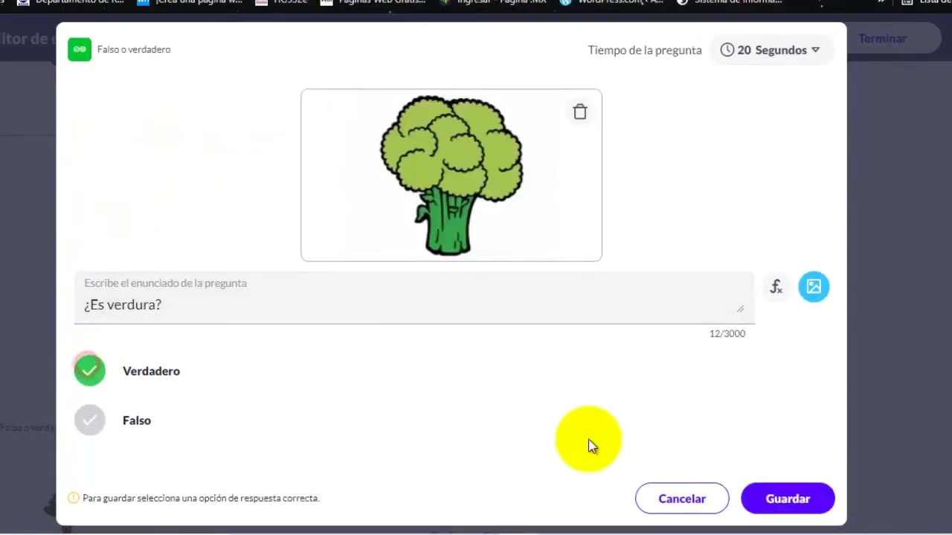
- Add a Falso o verdadero question "¿Es fruta?" with the calabaza image and save it with Falso as the correct answer
click(255, 220)
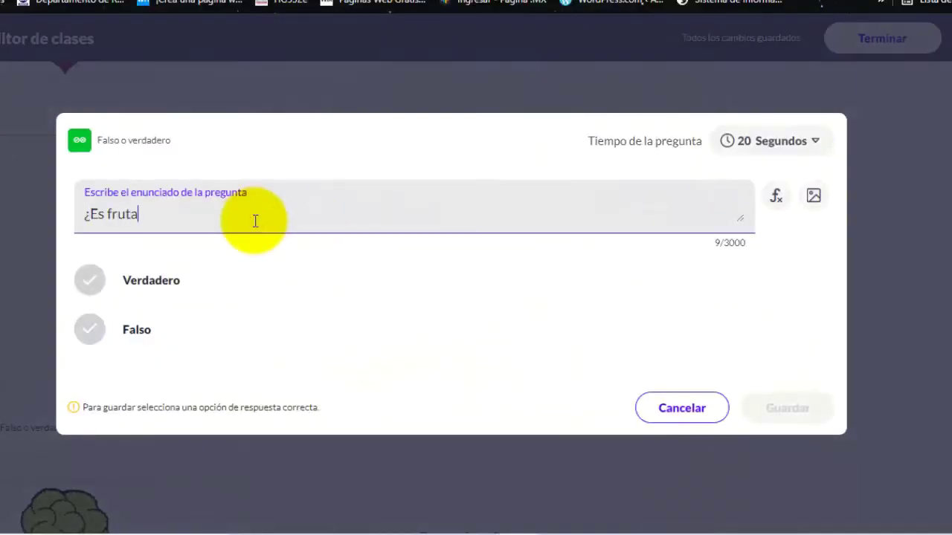
click(813, 195)
click(551, 216)
click(637, 96)
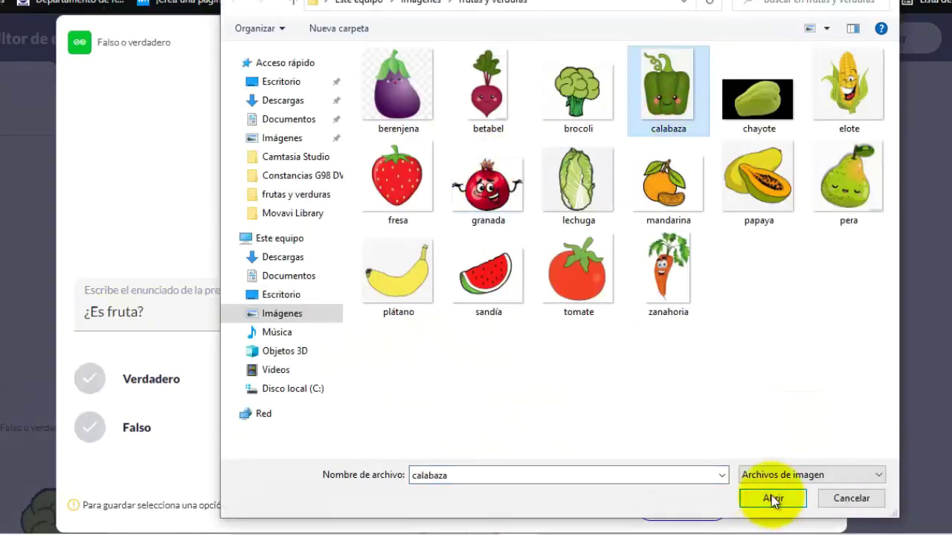
click(774, 498)
click(89, 426)
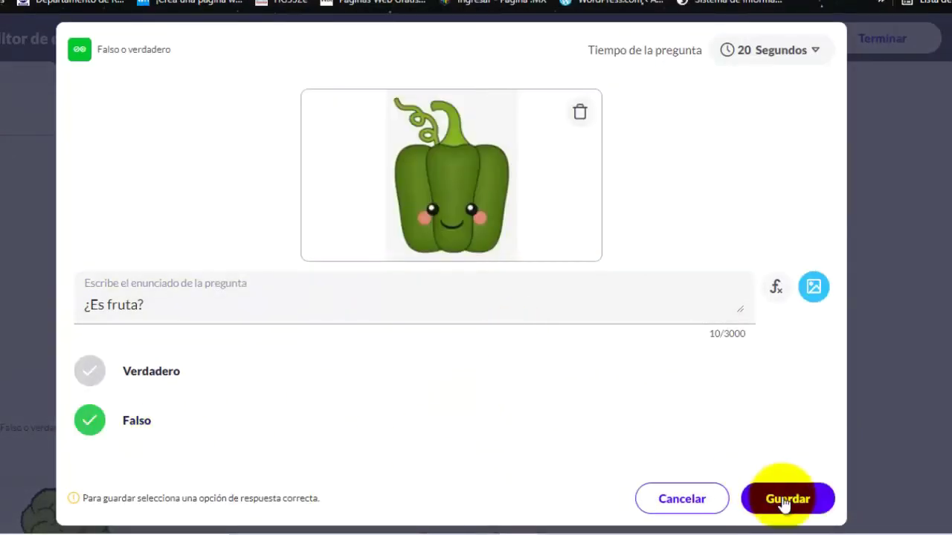
click(786, 503)
- Create a seventh Falso o verdadero question with the statement "¿Es verdura?"
click(685, 115)
click(639, 202)
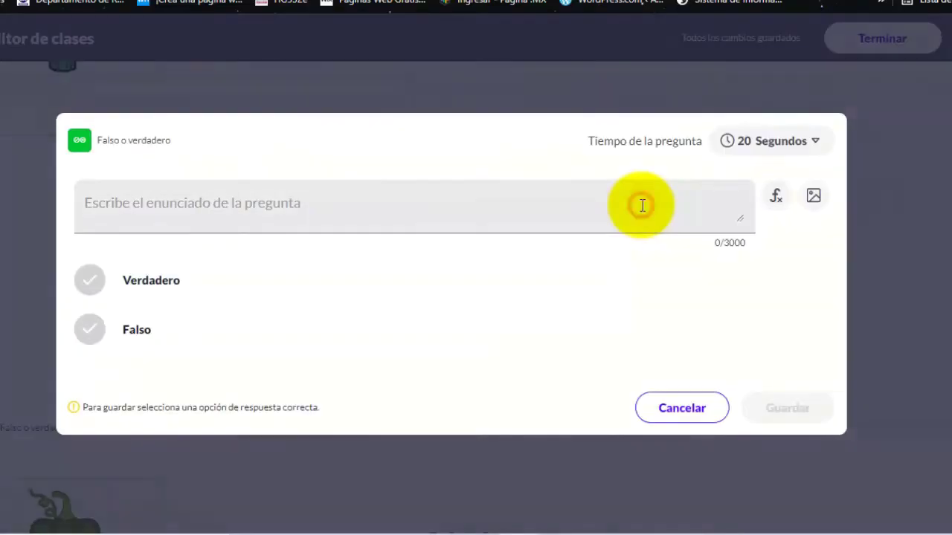
click(111, 215)
text(¿E)
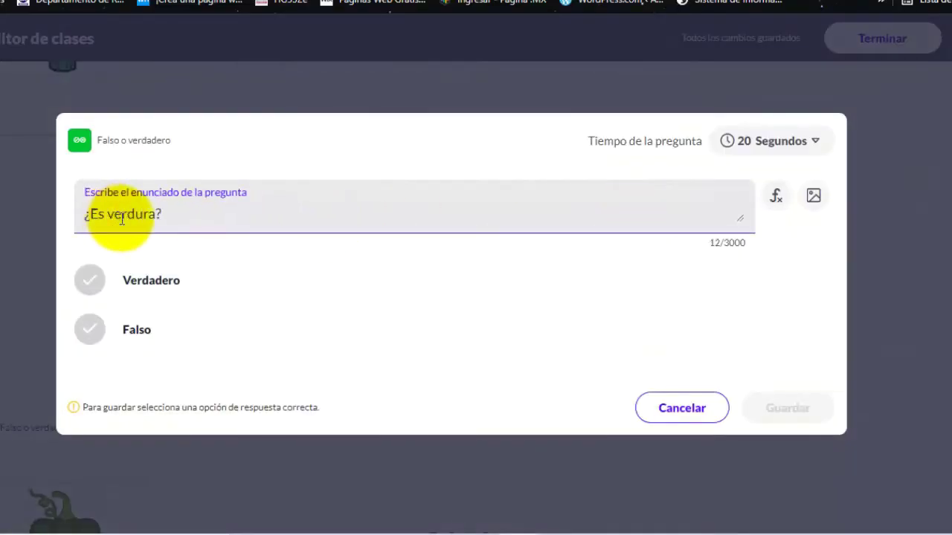
- Illustrate the question with the chayote image and save it with Verdadero as the correct answer
click(814, 195)
click(538, 216)
click(758, 96)
click(793, 499)
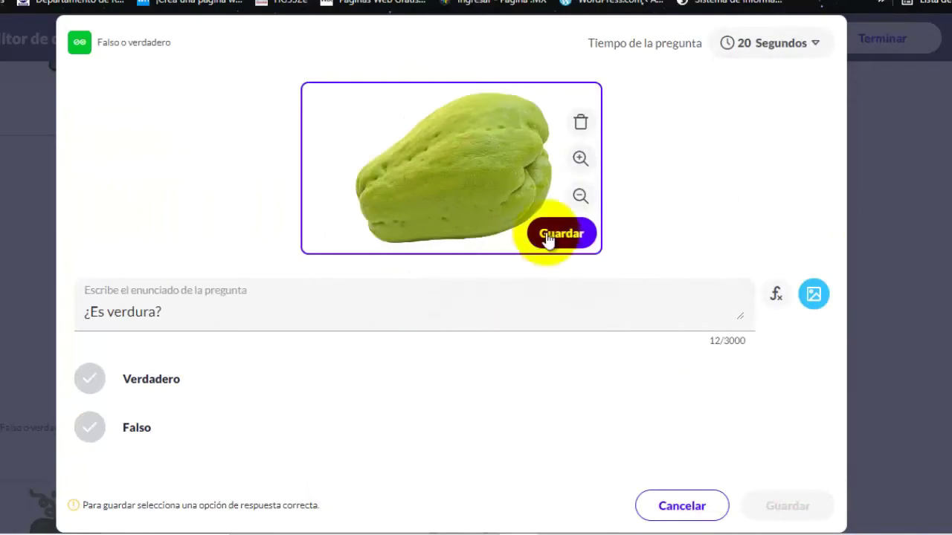
click(547, 235)
click(89, 378)
click(783, 506)
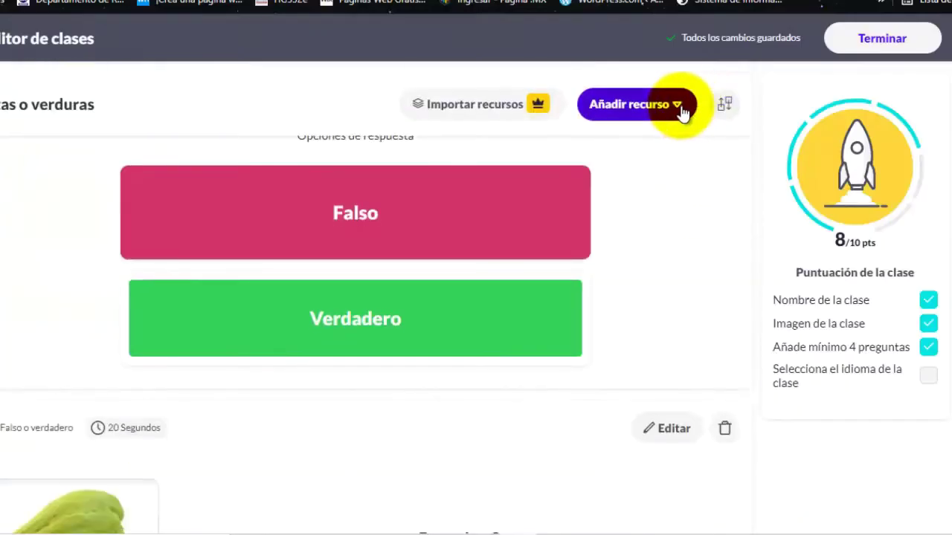
- Create a new Falso o verdadero question with the statement "¿Es fruta?"
click(683, 112)
click(639, 203)
click(154, 217)
text(¿Es fruta?)
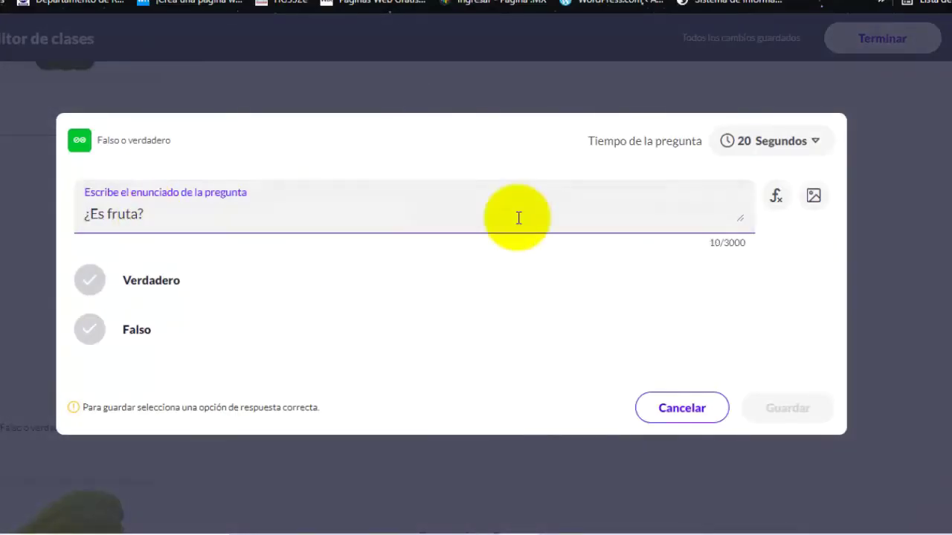
- Illustrate the question with the granada image and save it with Verdadero as the correct answer
click(813, 196)
click(452, 173)
click(487, 186)
click(774, 498)
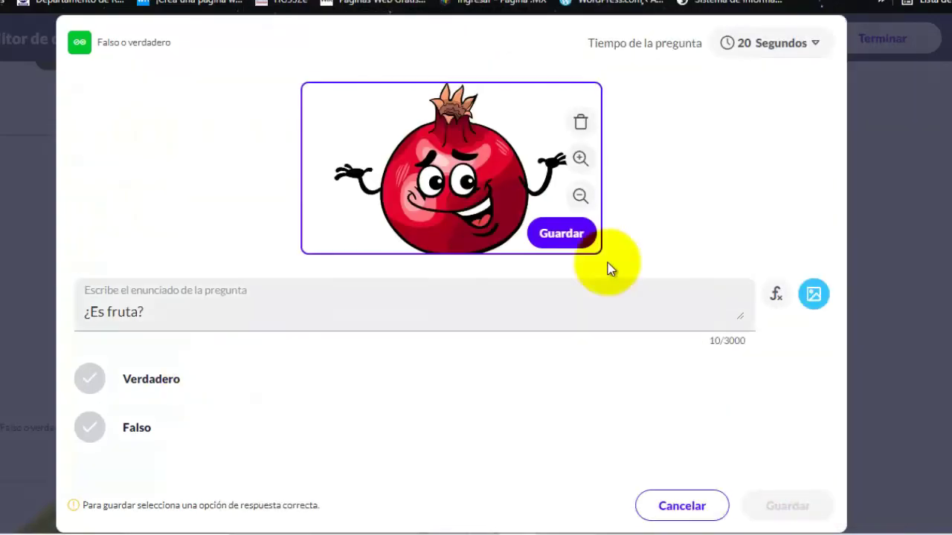
click(560, 231)
click(89, 378)
click(786, 506)
- Create another Falso o verdadero question with the statement "¿Es verdura?"
click(675, 105)
click(626, 208)
click(171, 209)
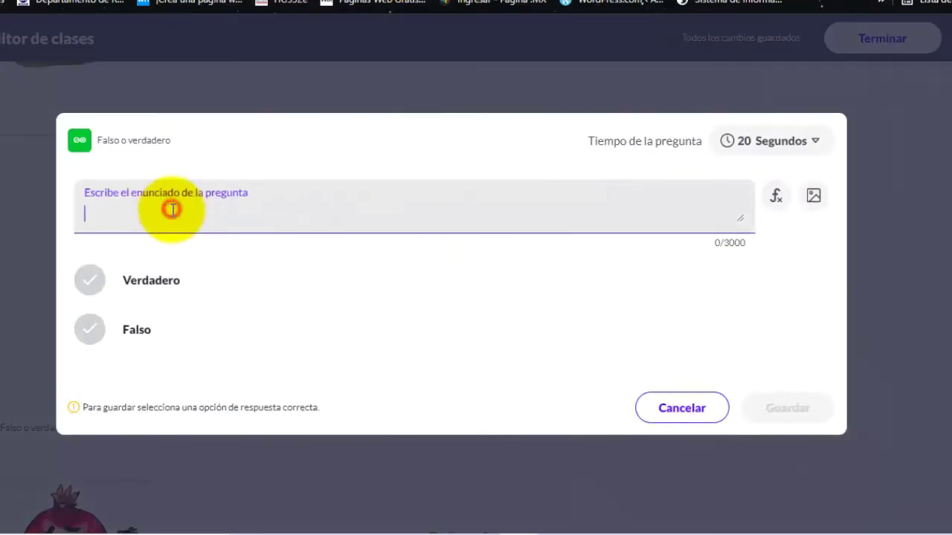
text(¿Es verdura?)
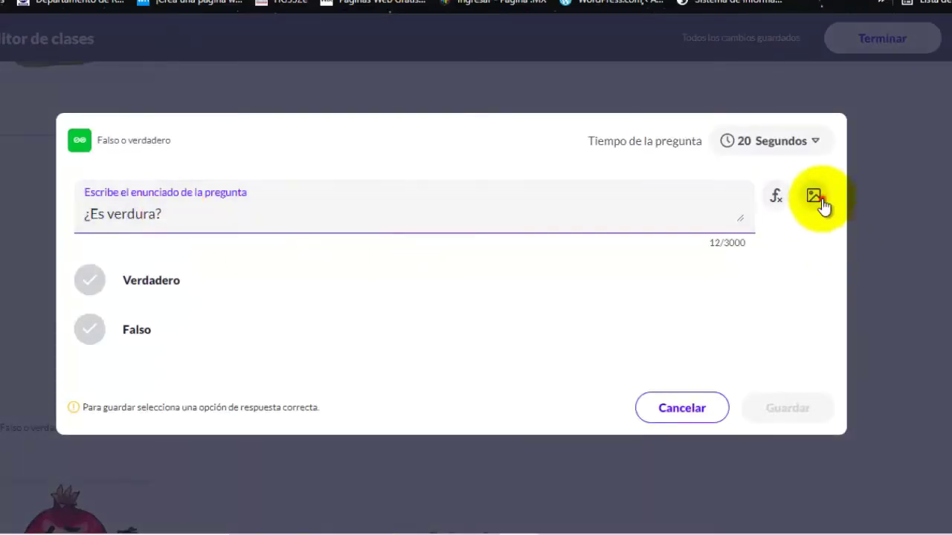
- Illustrate the question with the lechuga image and save it with Verdadero as the correct answer
click(813, 196)
click(468, 174)
click(518, 163)
click(776, 497)
click(561, 233)
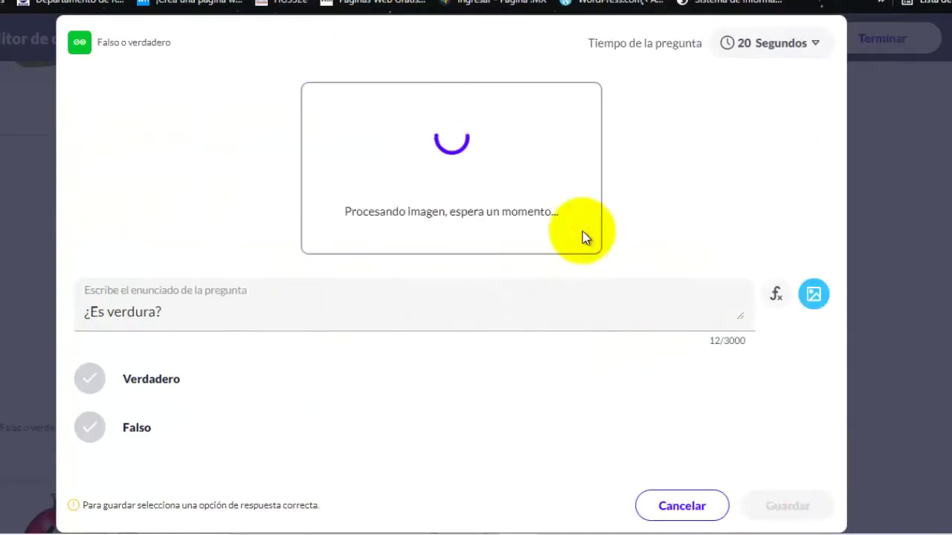
click(89, 378)
click(786, 506)
- Add a further Falso o verdadero question with the statement "¿Es fruta?"
click(640, 104)
click(624, 210)
click(238, 214)
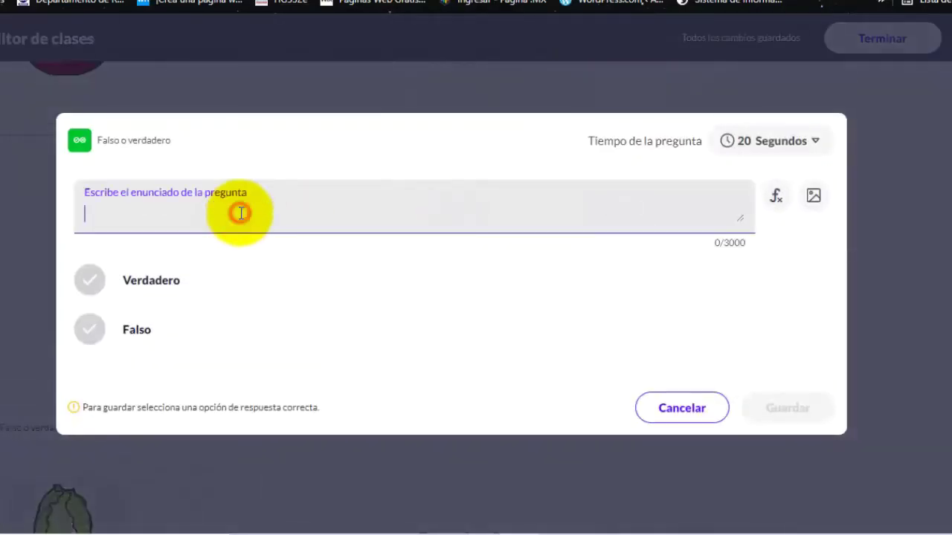
text(¿Es fruta?)
- Illustrate the question with the mandarina image and save it with Verdadero as the correct answer
click(814, 195)
click(404, 153)
click(662, 171)
click(771, 495)
click(561, 233)
click(90, 378)
click(785, 502)
- Add a Falso o verdadero question after the mandarina one with the statement "¿Es verdura?"
click(640, 104)
click(624, 208)
click(241, 211)
text(¿Es verdura?)
- Illustrate the question with the papaya image and save it with Falso as the correct answer
click(814, 196)
click(552, 217)
click(754, 176)
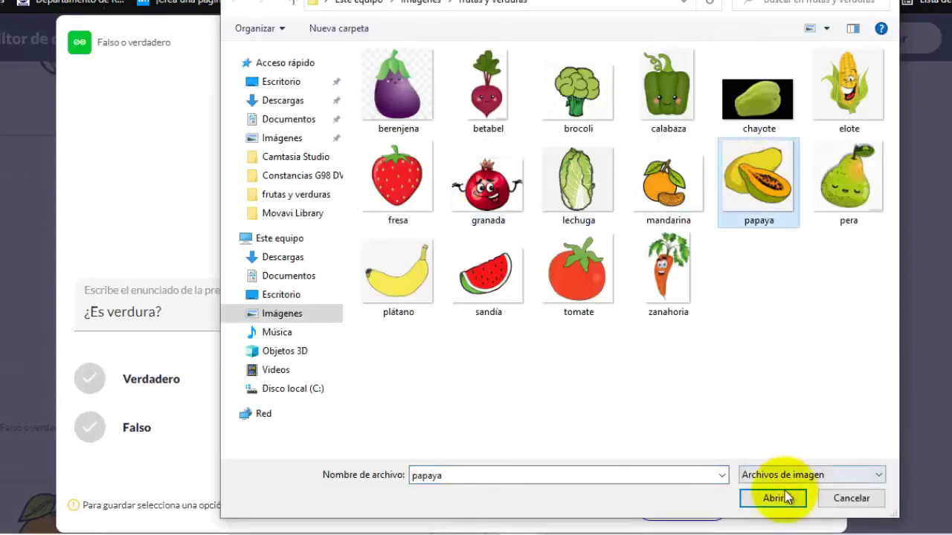
click(777, 500)
click(90, 427)
click(773, 505)
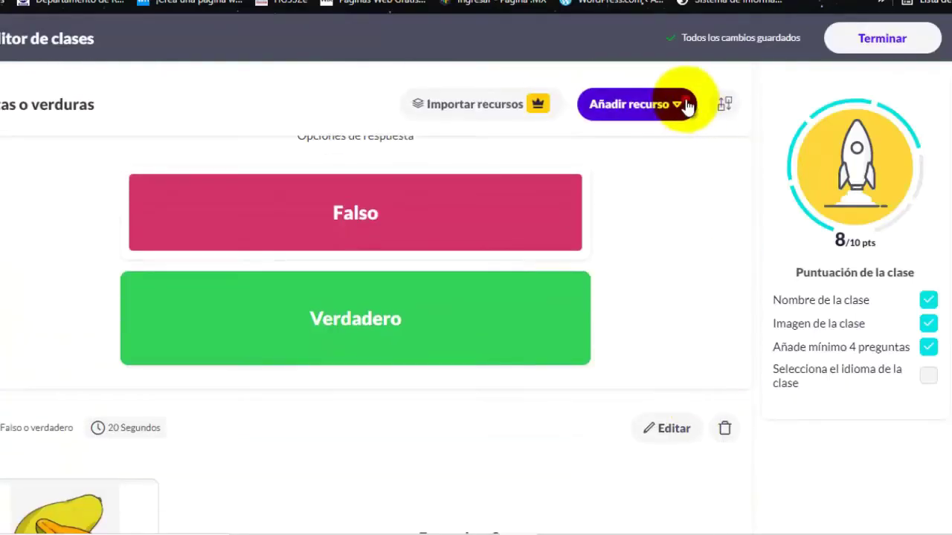
- Add a Falso o verdadero question after the papaya one with the statement "¿Es fruta?"
click(680, 100)
click(625, 208)
click(272, 214)
text(¿Es fruta?)
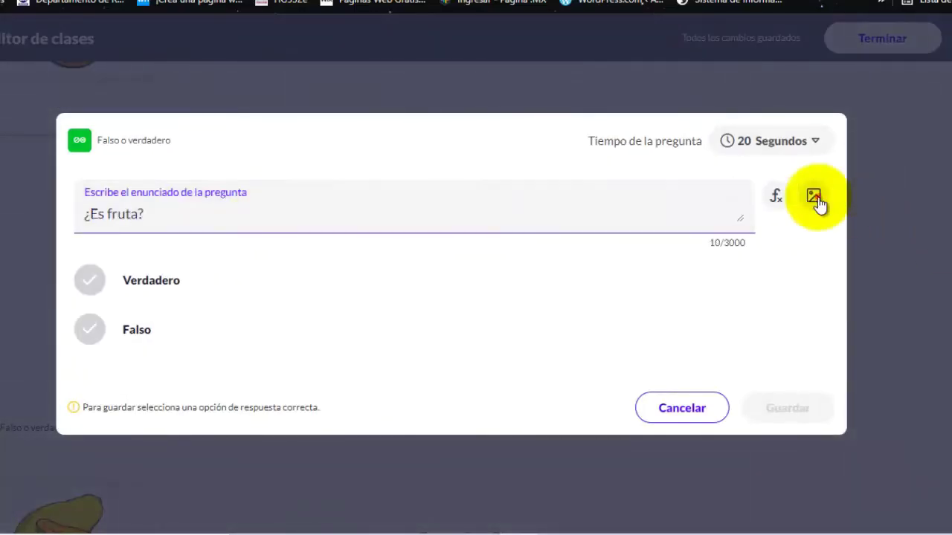
- Illustrate the question with the pera image and save it with Verdadero as the correct answer
click(814, 195)
click(484, 176)
double_click(845, 174)
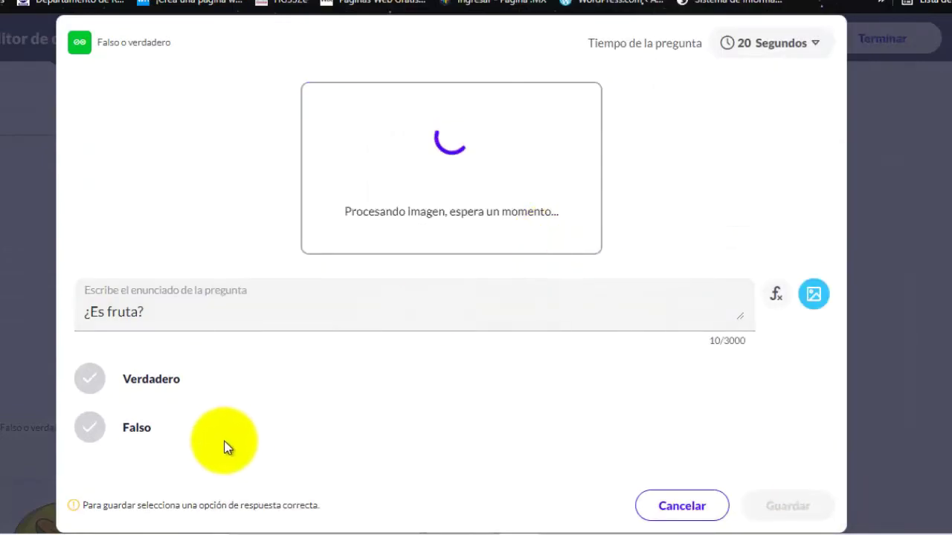
click(89, 379)
click(782, 497)
- Add a Falso o verdadero question after the pera one with the statement "¿Es verdura?"
click(677, 106)
click(601, 206)
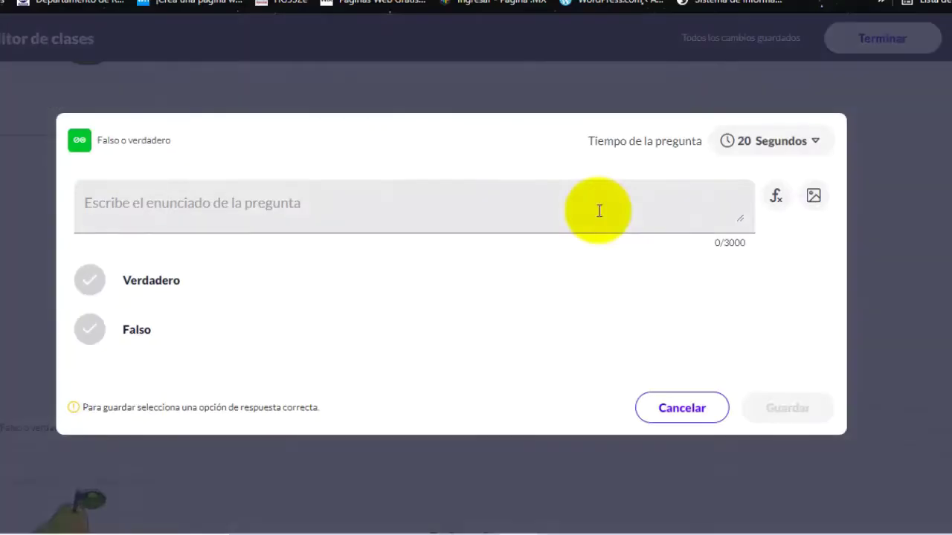
click(140, 214)
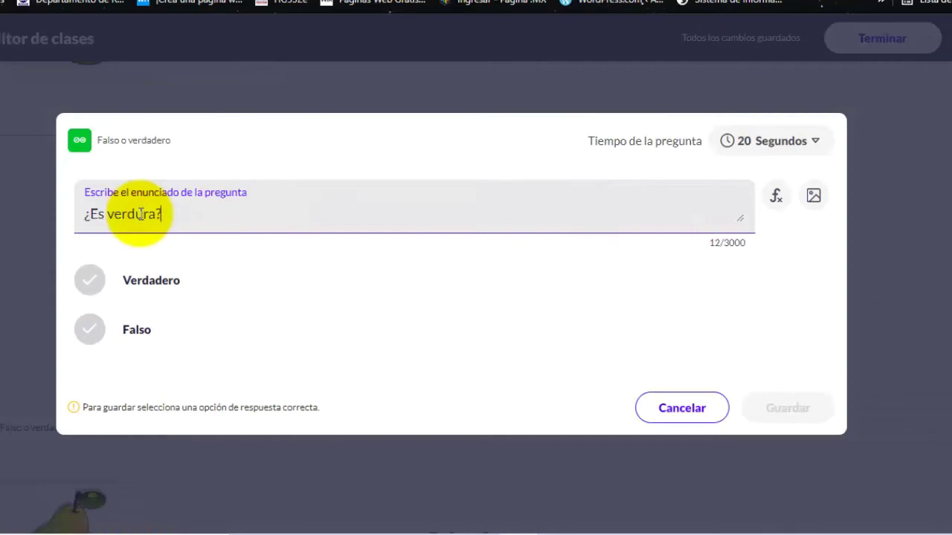
- Illustrate the question with the plátano image and save it with Falso as the correct answer
click(813, 195)
click(553, 216)
click(395, 272)
click(795, 498)
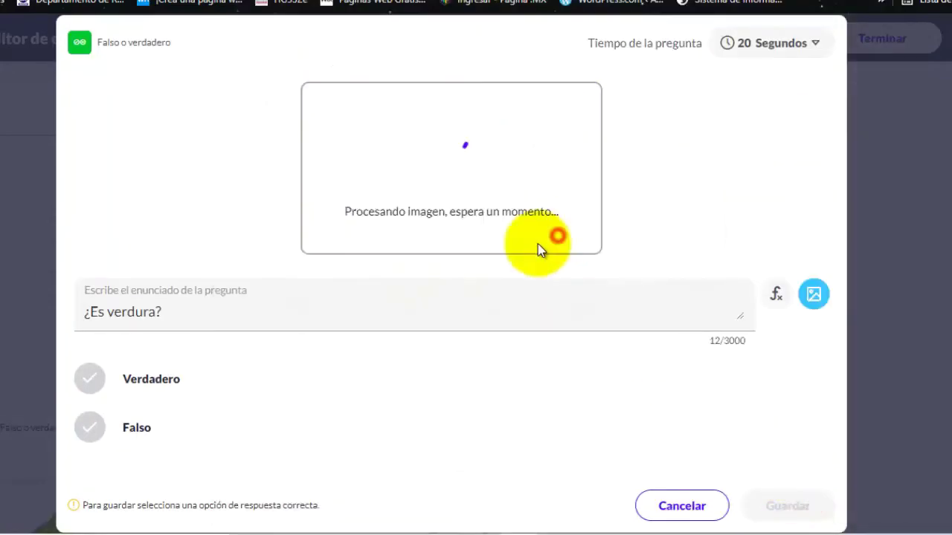
click(90, 427)
click(787, 505)
- Add a Falso o verdadero question after the plátano one with the statement "¿Es fruta?"
click(595, 282)
click(631, 209)
click(190, 221)
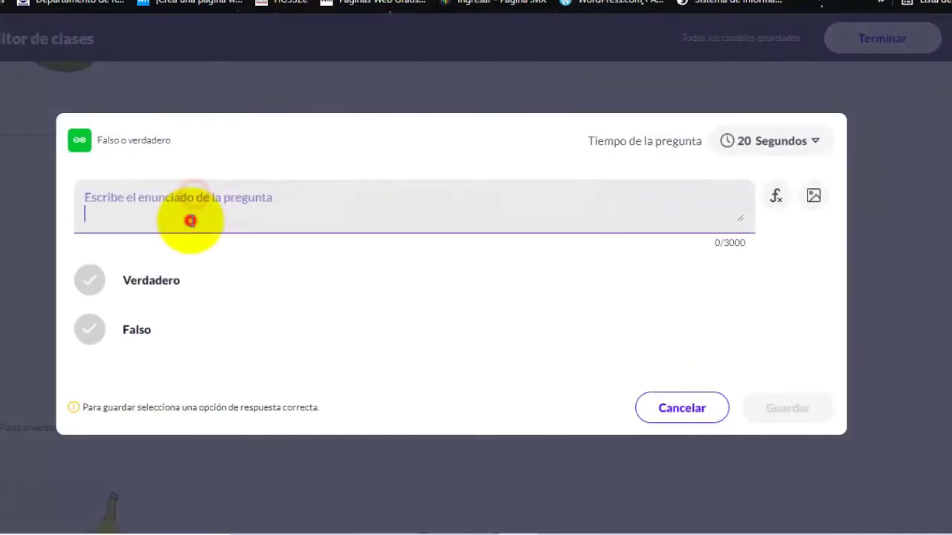
text(¿Es fruta?)
- Illustrate the question with the sandía image and save it with Verdadero as the correct answer
click(813, 195)
click(547, 216)
double_click(489, 275)
click(562, 233)
click(149, 378)
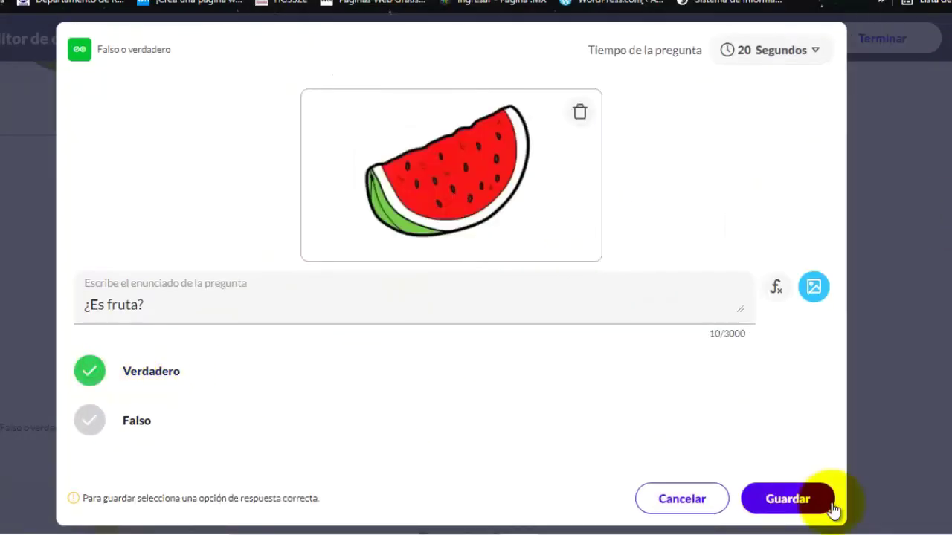
click(788, 506)
- Add a Falso o verdadero question after the sandía one with the statement "¿Es verdura?"
click(669, 98)
click(608, 211)
click(196, 217)
text(¿Es verdura)
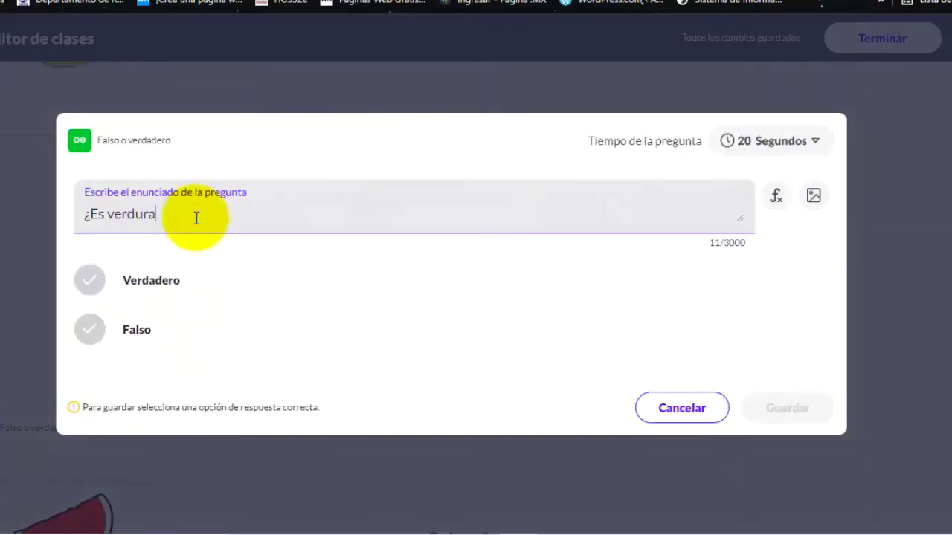
- Illustrate the question with the tomate image and save it with Verdadero as the correct answer
click(813, 196)
click(448, 139)
click(579, 264)
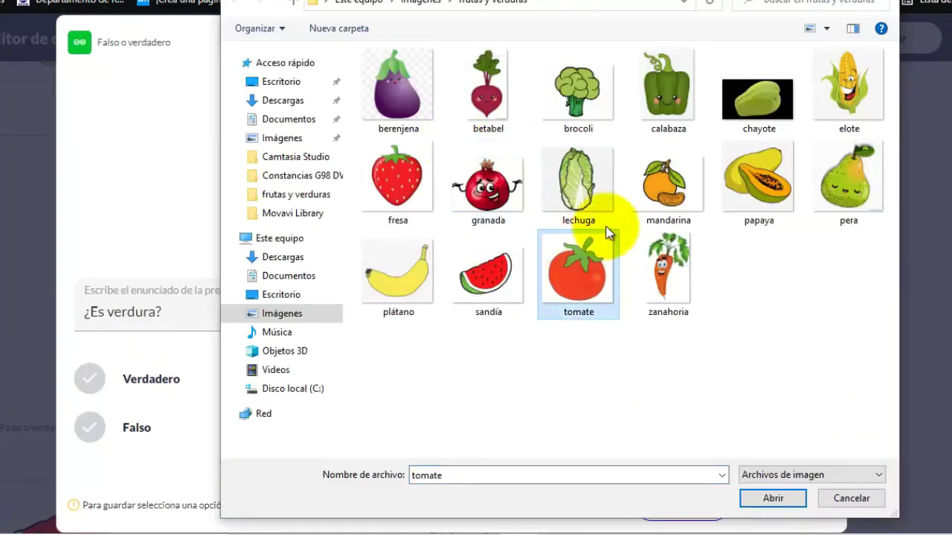
double_click(595, 240)
click(255, 381)
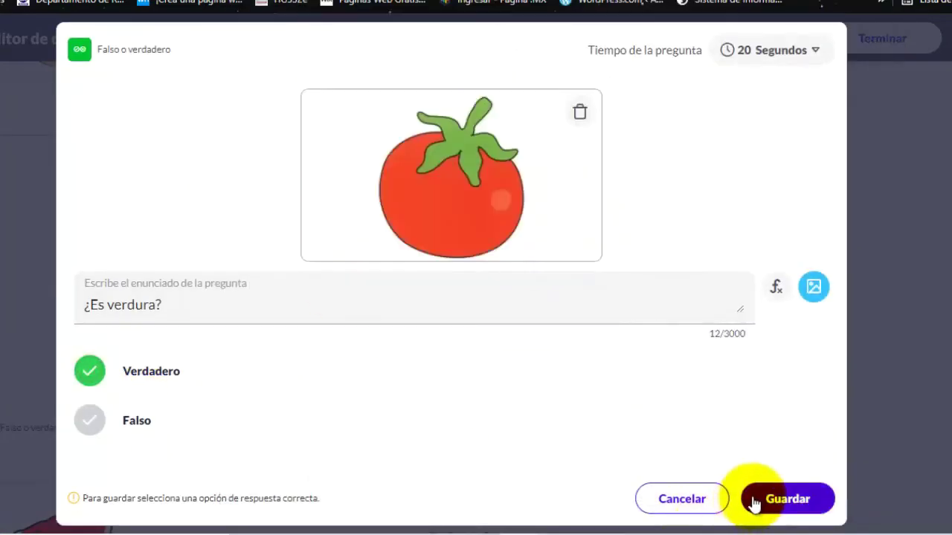
click(752, 504)
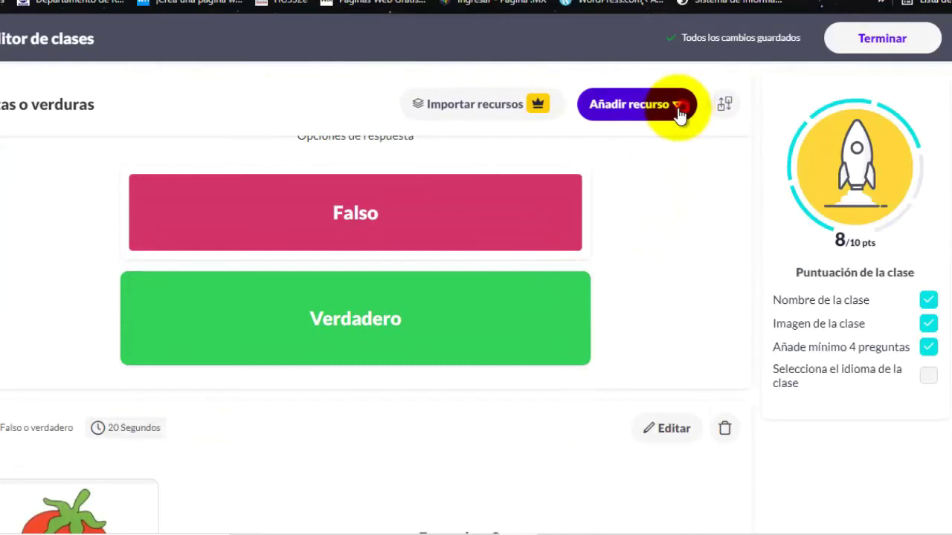
- Add a Falso o verdadero question after the tomate one with the statement "¿Es fruta?"
click(679, 113)
click(629, 205)
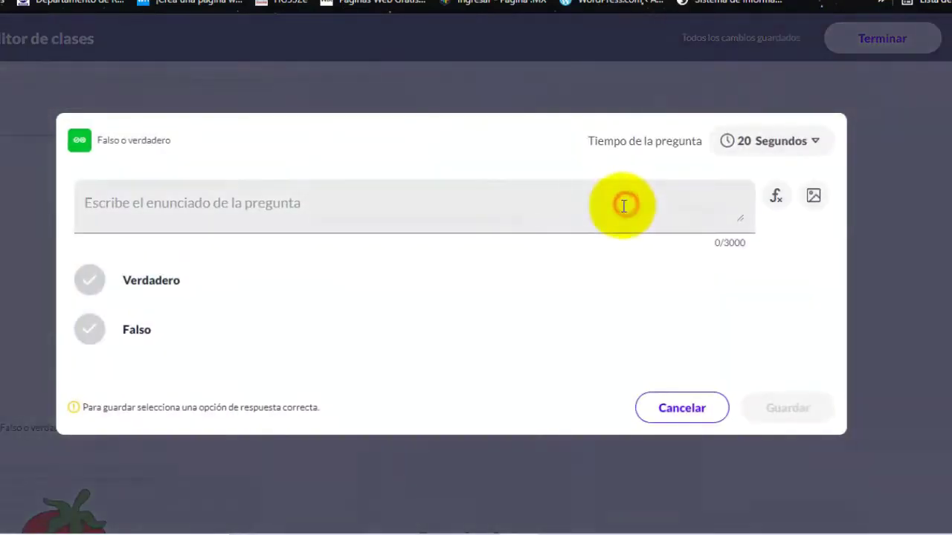
click(253, 216)
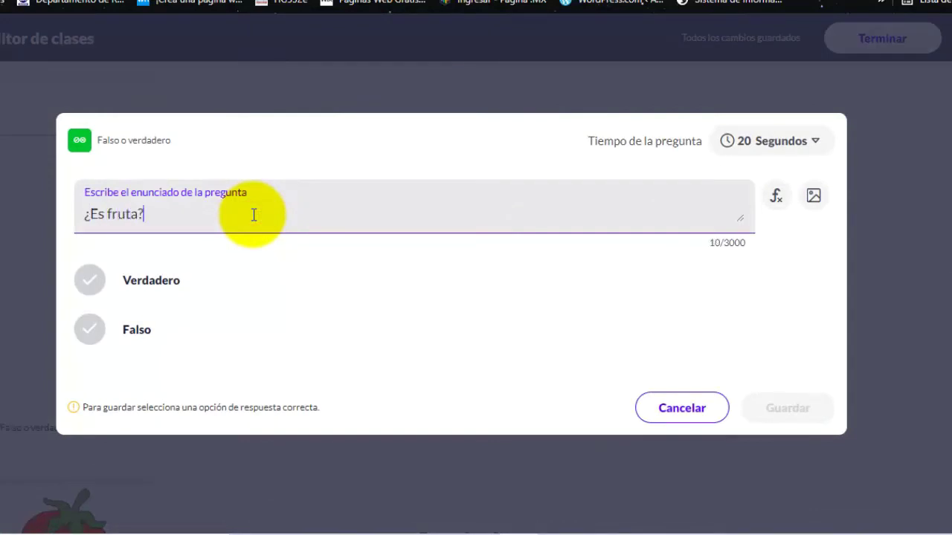
- Illustrate the question with the zanahoria image and save it with Falso as the correct answer
click(813, 196)
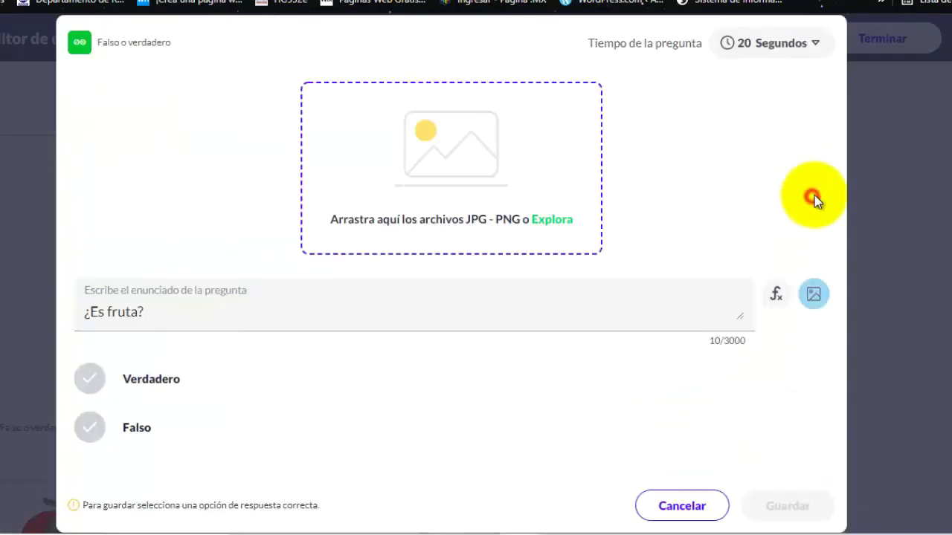
click(418, 171)
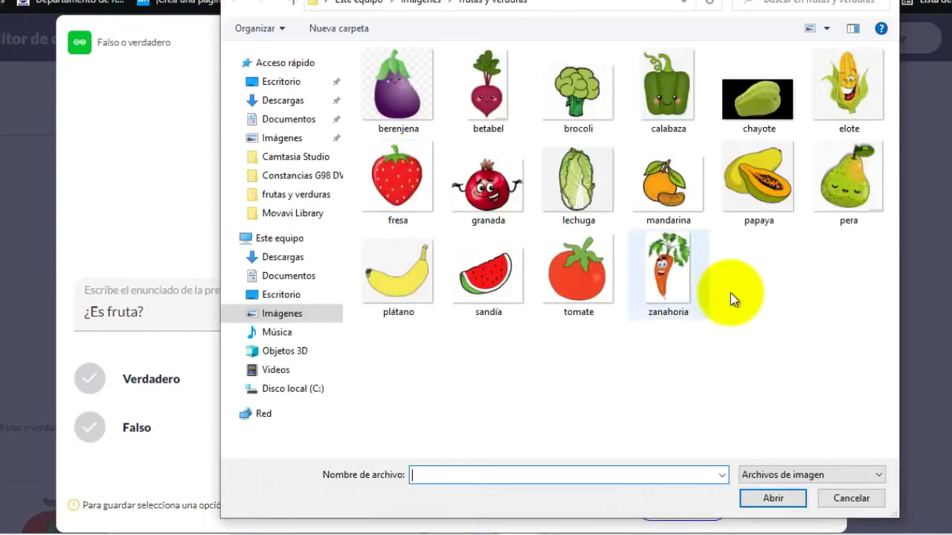
click(670, 282)
click(774, 499)
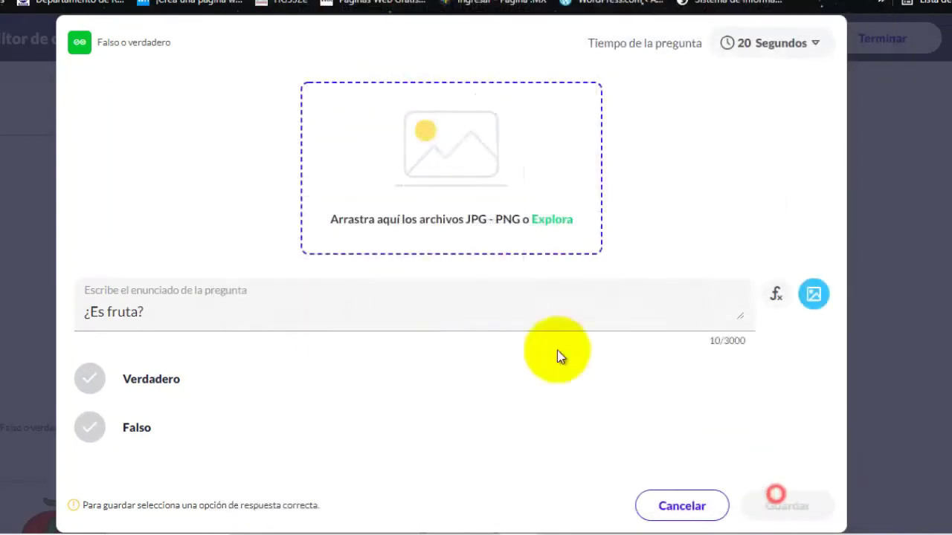
click(552, 237)
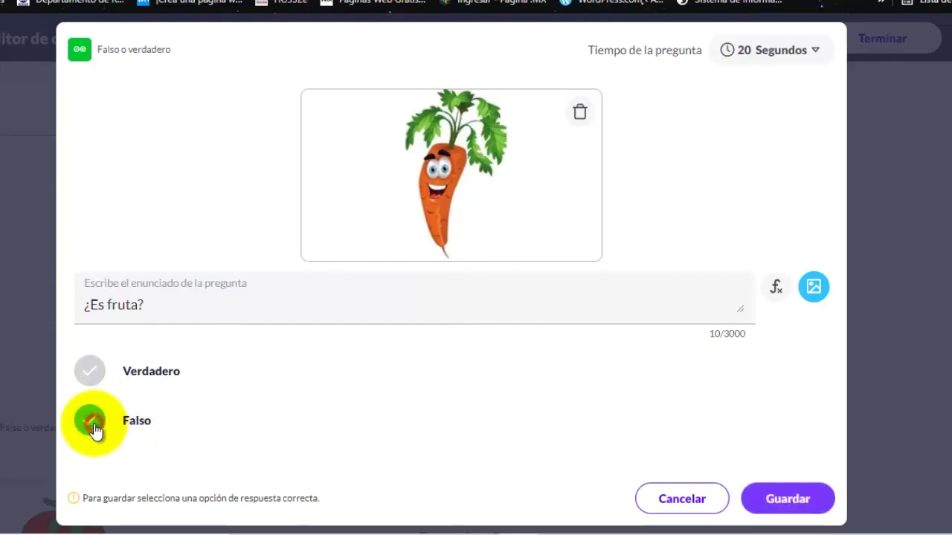
click(789, 498)
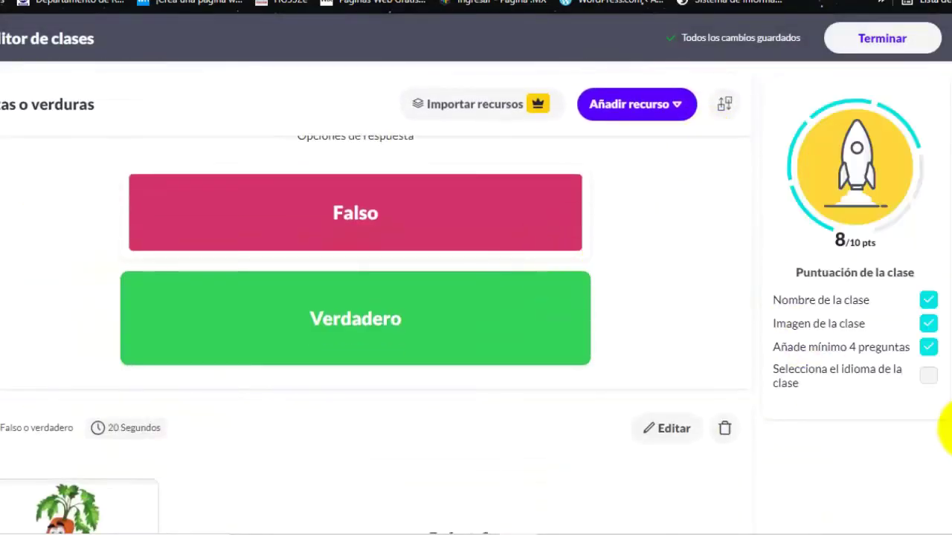
- Set the class language to Español in the class options and expand the full list of subject areas
drag(950, 479, 941, 115)
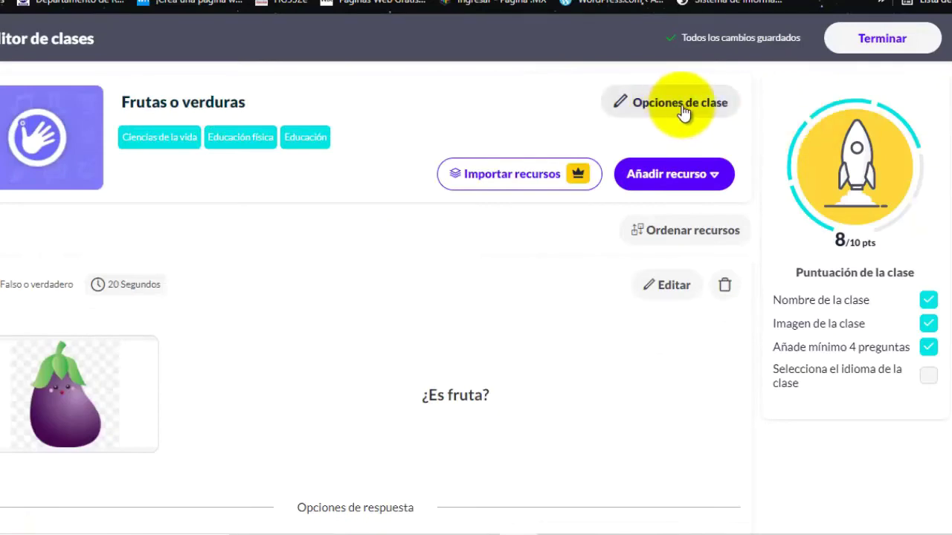
click(682, 105)
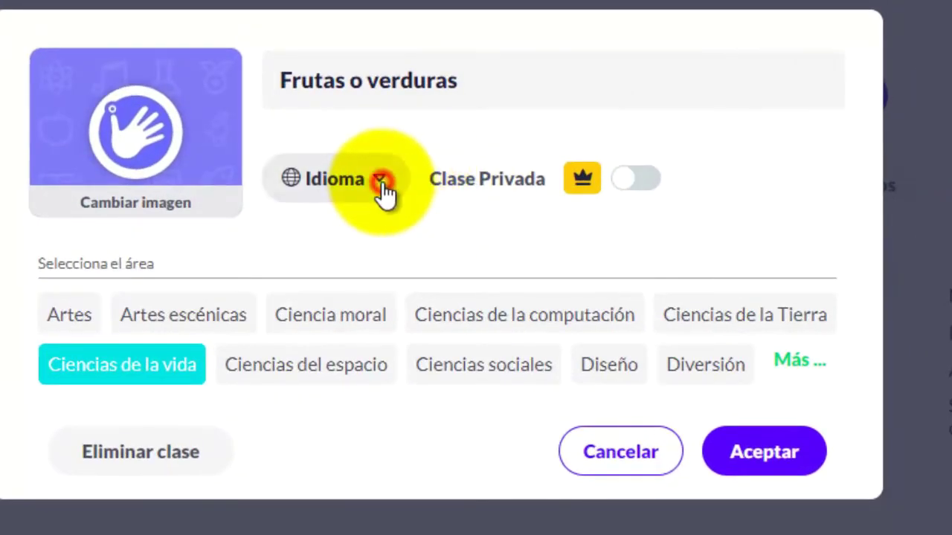
click(381, 181)
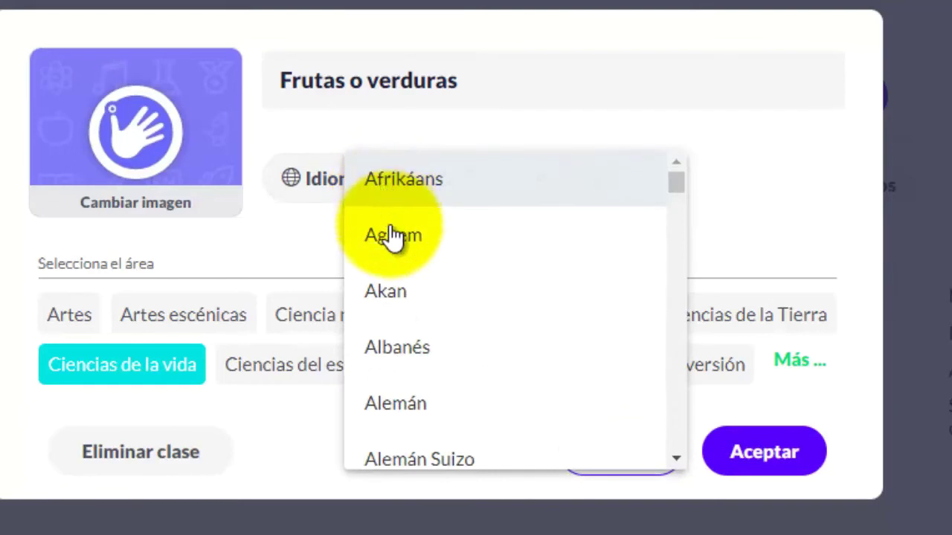
drag(678, 187, 658, 252)
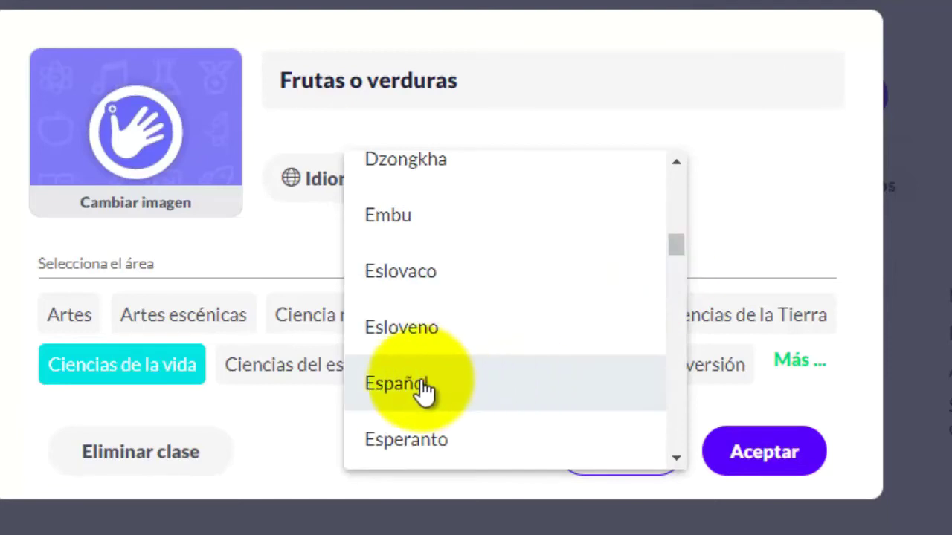
click(425, 391)
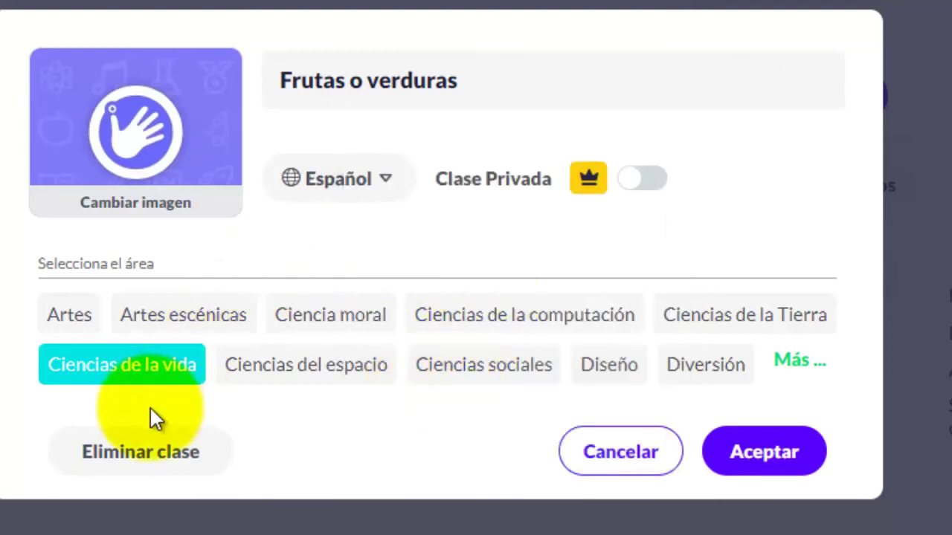
click(807, 362)
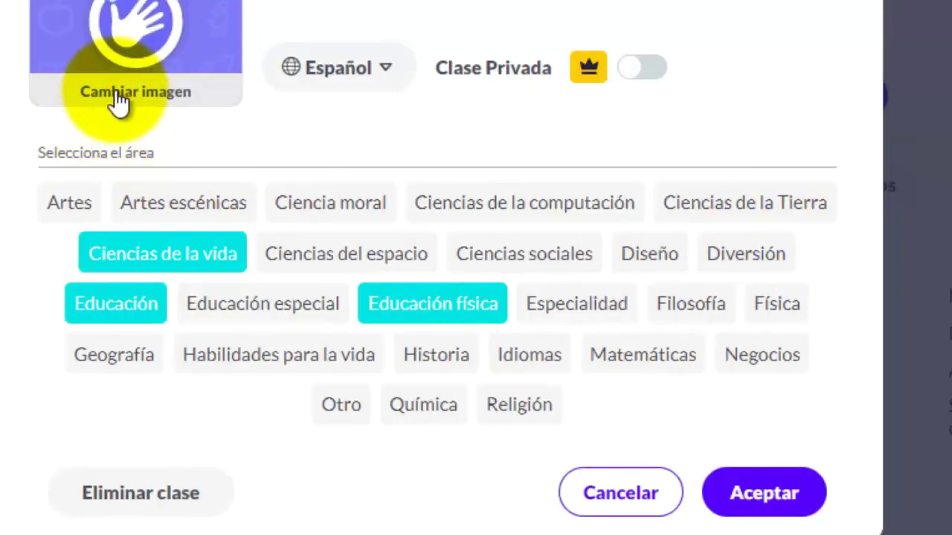
- Replace the class cover with the cn image from the Imágenes folder and accept the class options
click(119, 102)
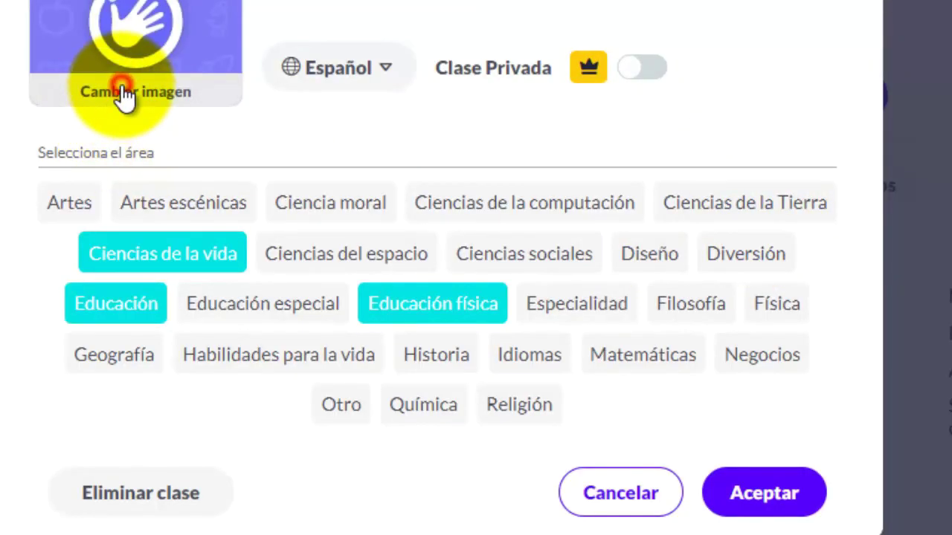
click(416, 179)
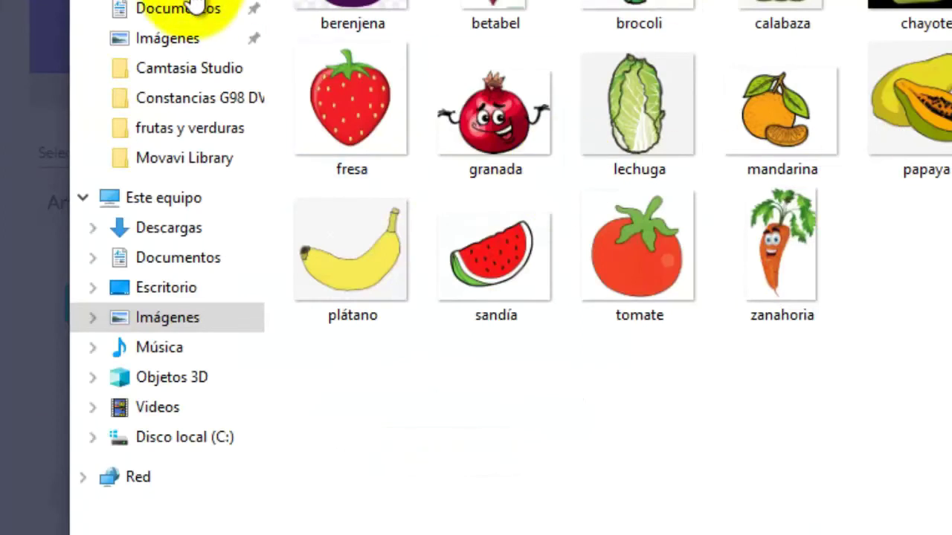
click(182, 38)
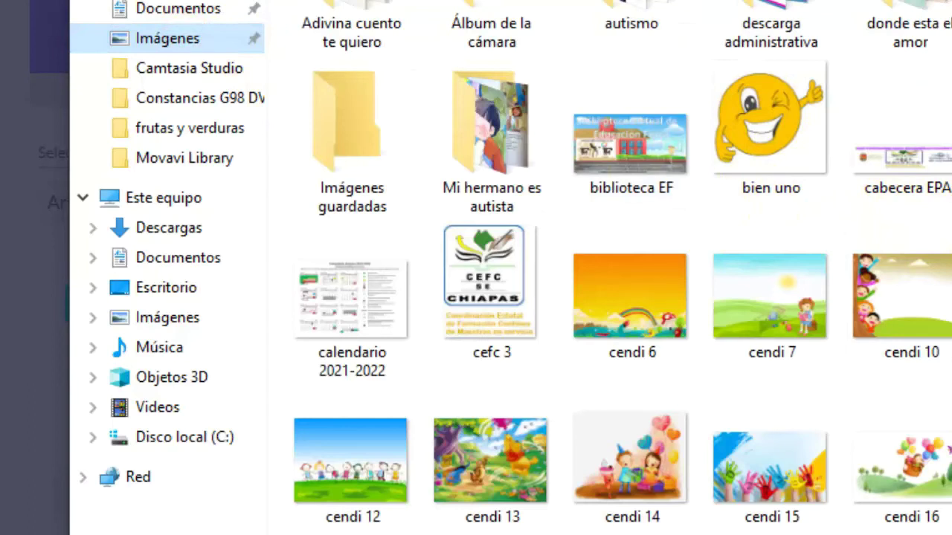
scroll(623, 267, down, 4)
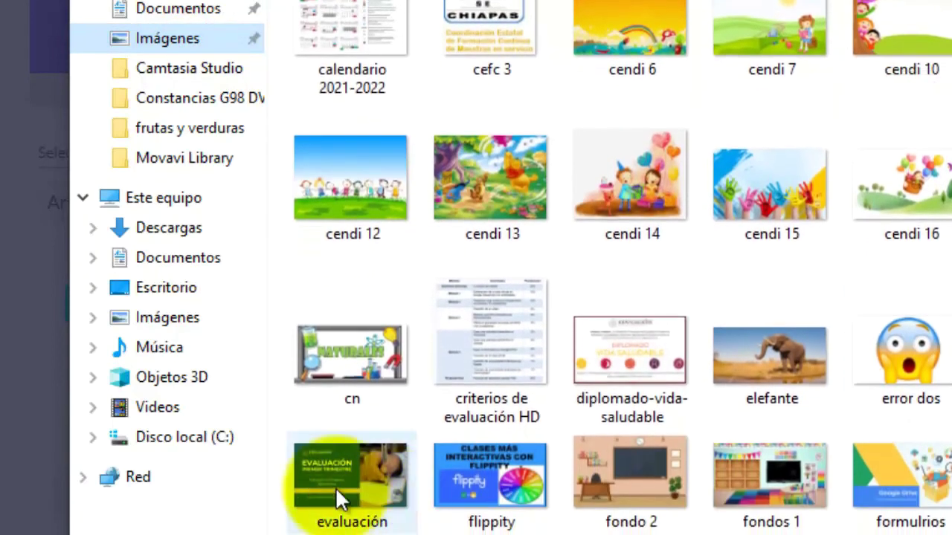
click(315, 389)
click(899, 532)
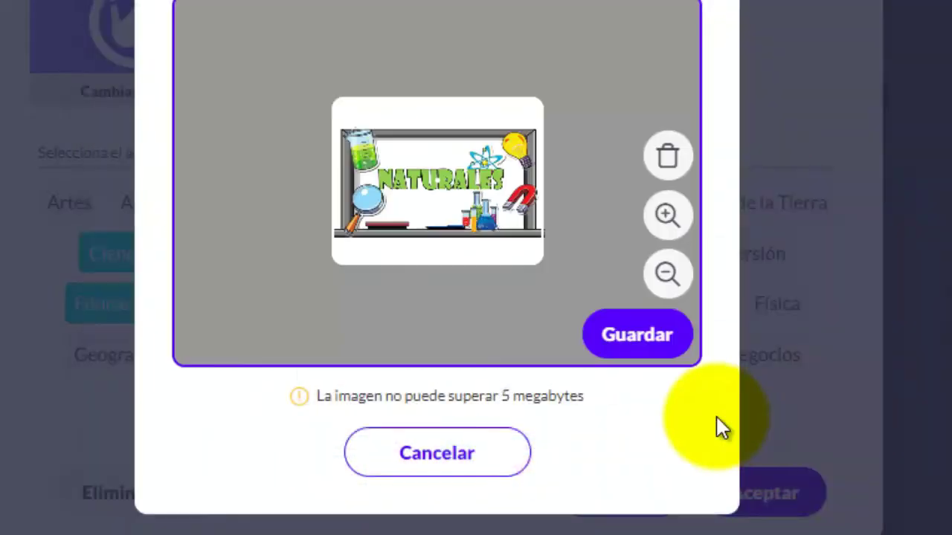
click(649, 344)
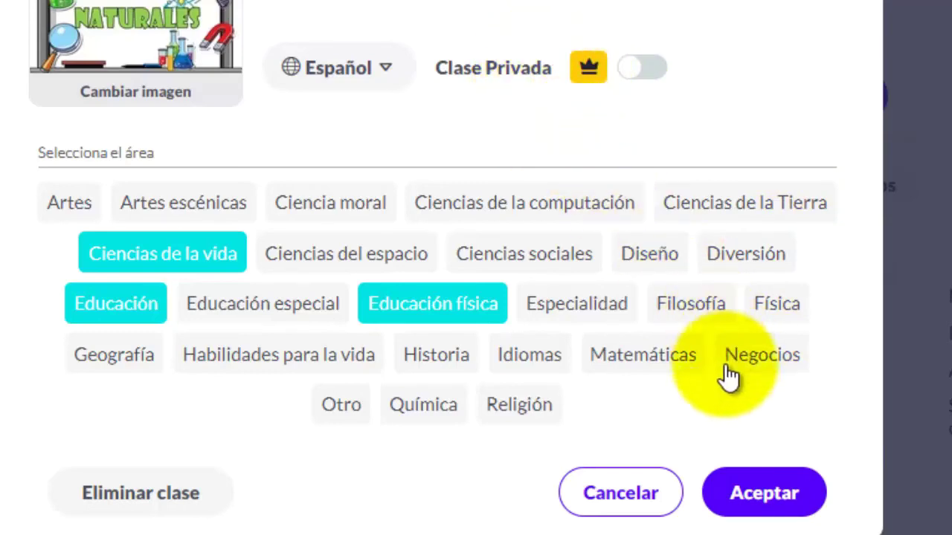
click(757, 478)
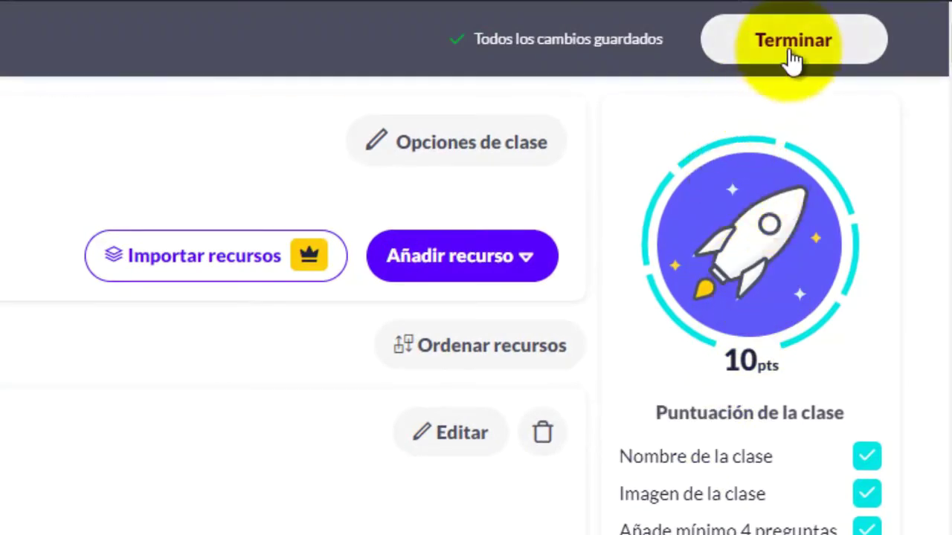
- Finish editing the "Frutas o verduras" class, then publish it and open its scheduling settings
click(789, 46)
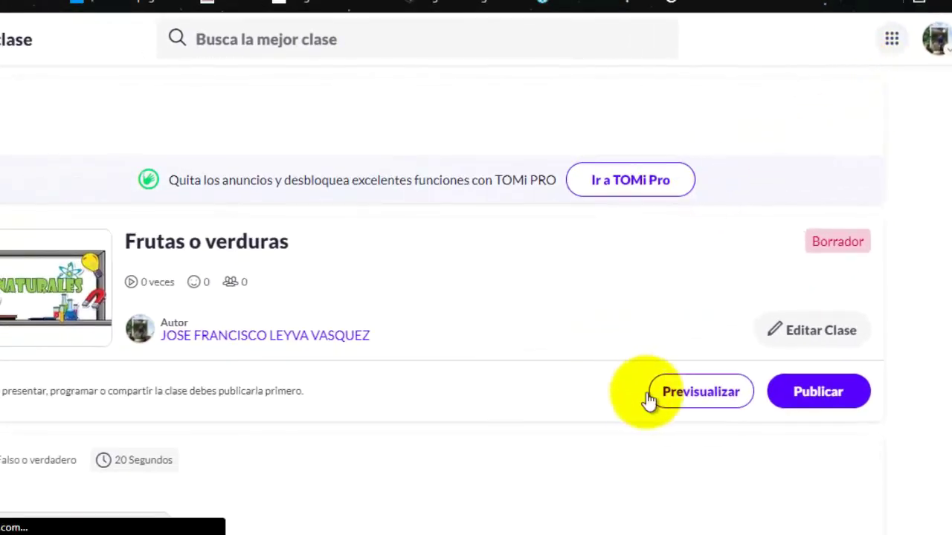
click(825, 392)
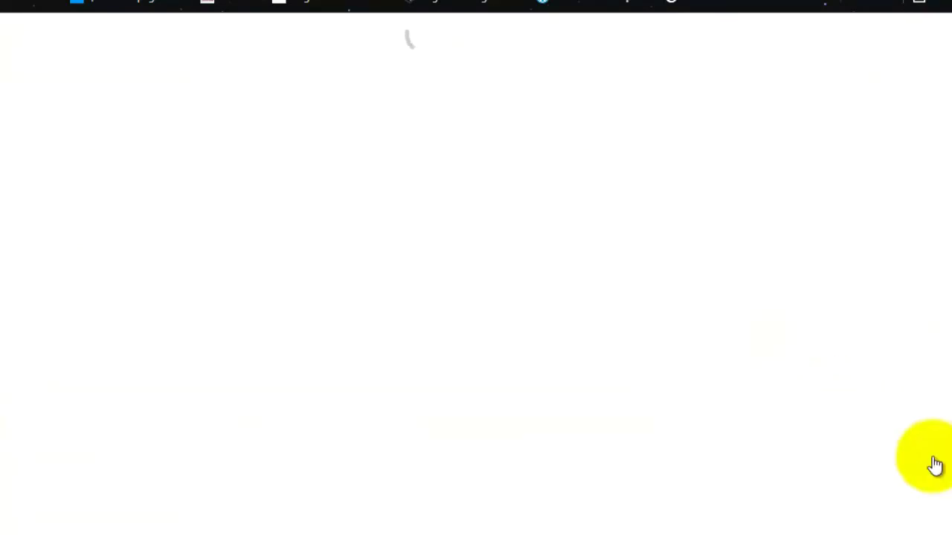
click(539, 386)
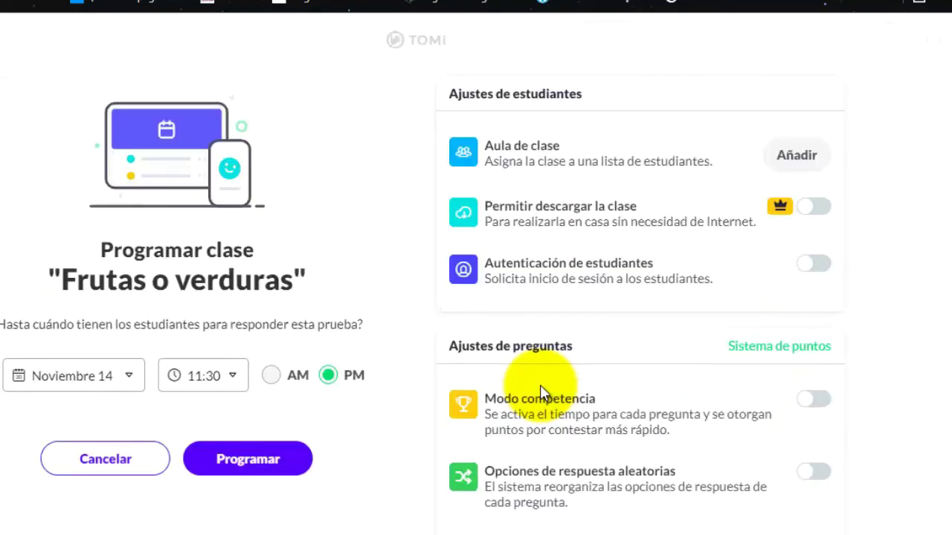
- Schedule the class with Diciembre 12 as the deadline and Modo competencia and Opciones de respuesta aleatorias enabled
click(129, 375)
scroll(128, 377, down, 12)
scroll(142, 399, down, 1)
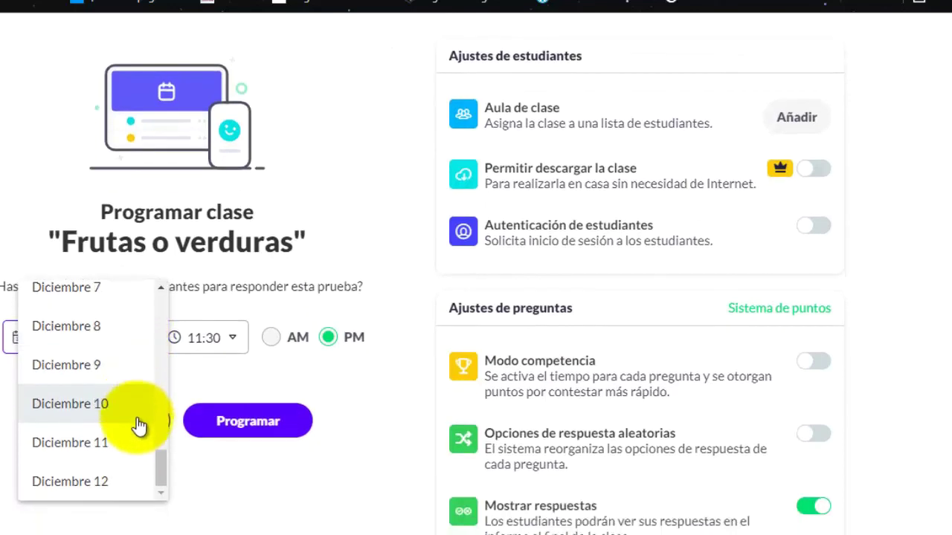
click(92, 480)
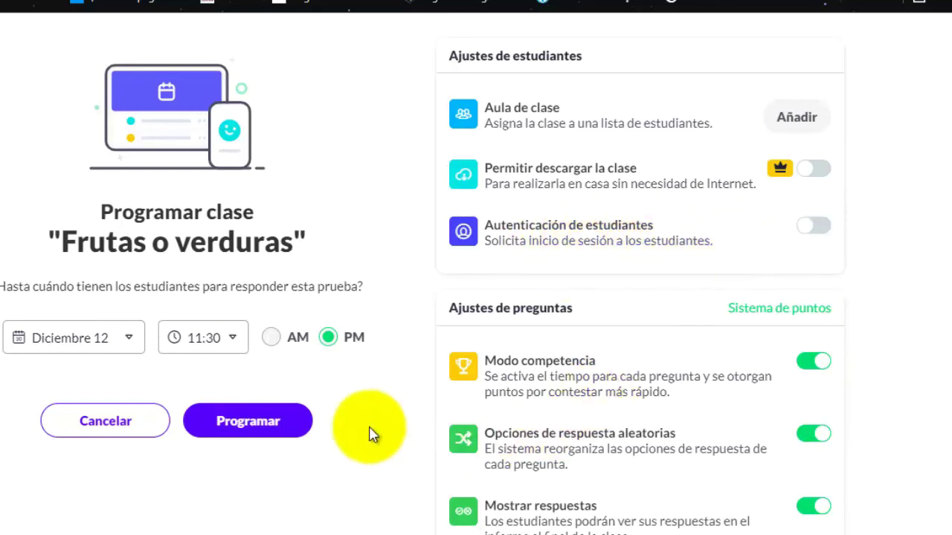
click(270, 422)
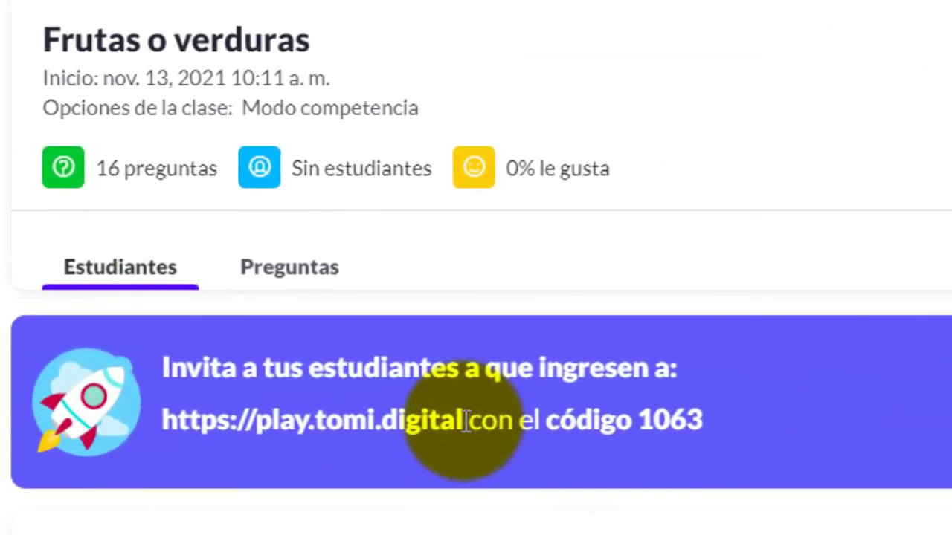
drag(456, 421, 179, 438)
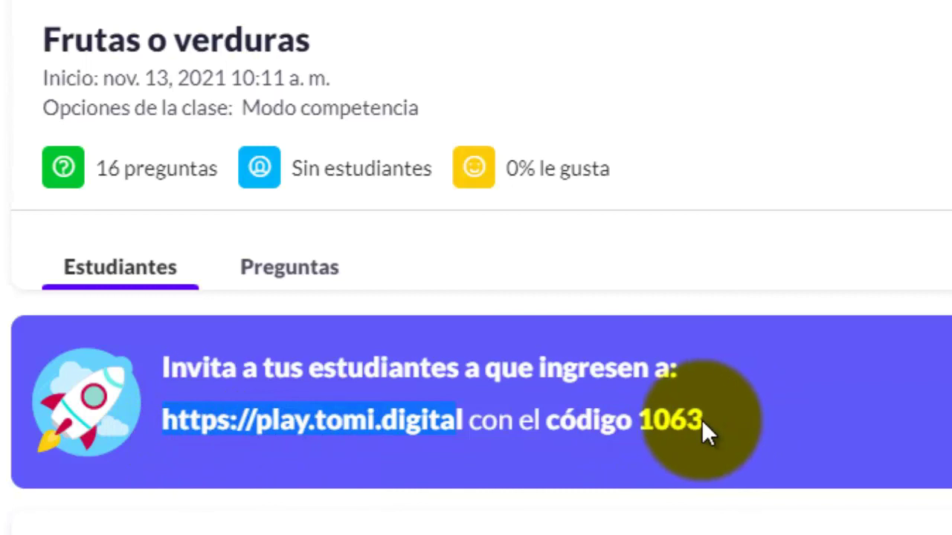
drag(463, 421, 165, 433)
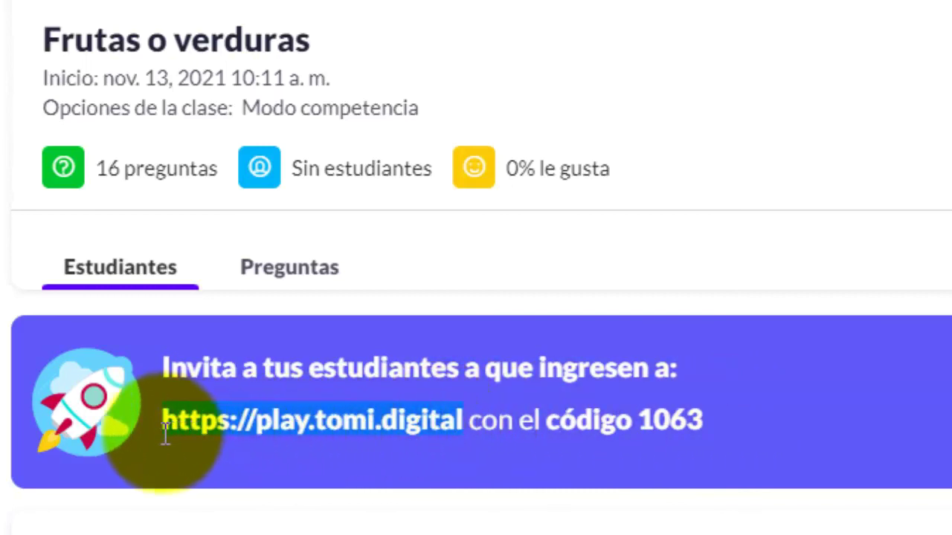